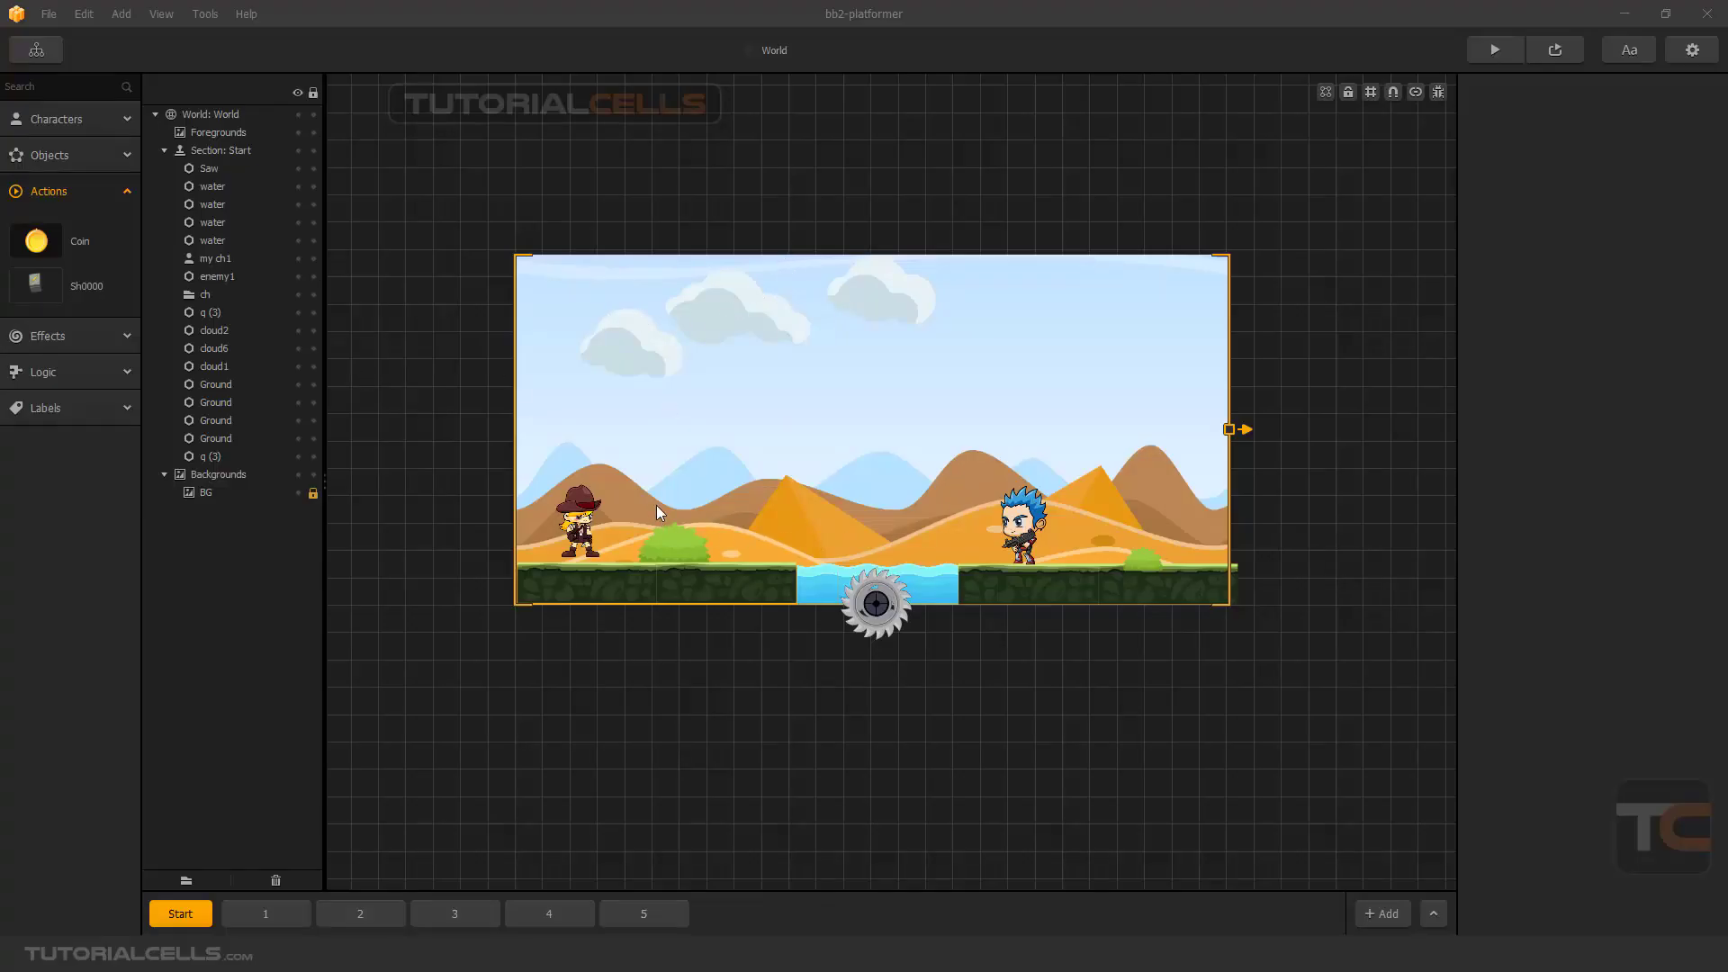
Step: Duplicate enemy1 with Ctrl+D and delete the extra copies, leaving two enemies side by side
click(1022, 529)
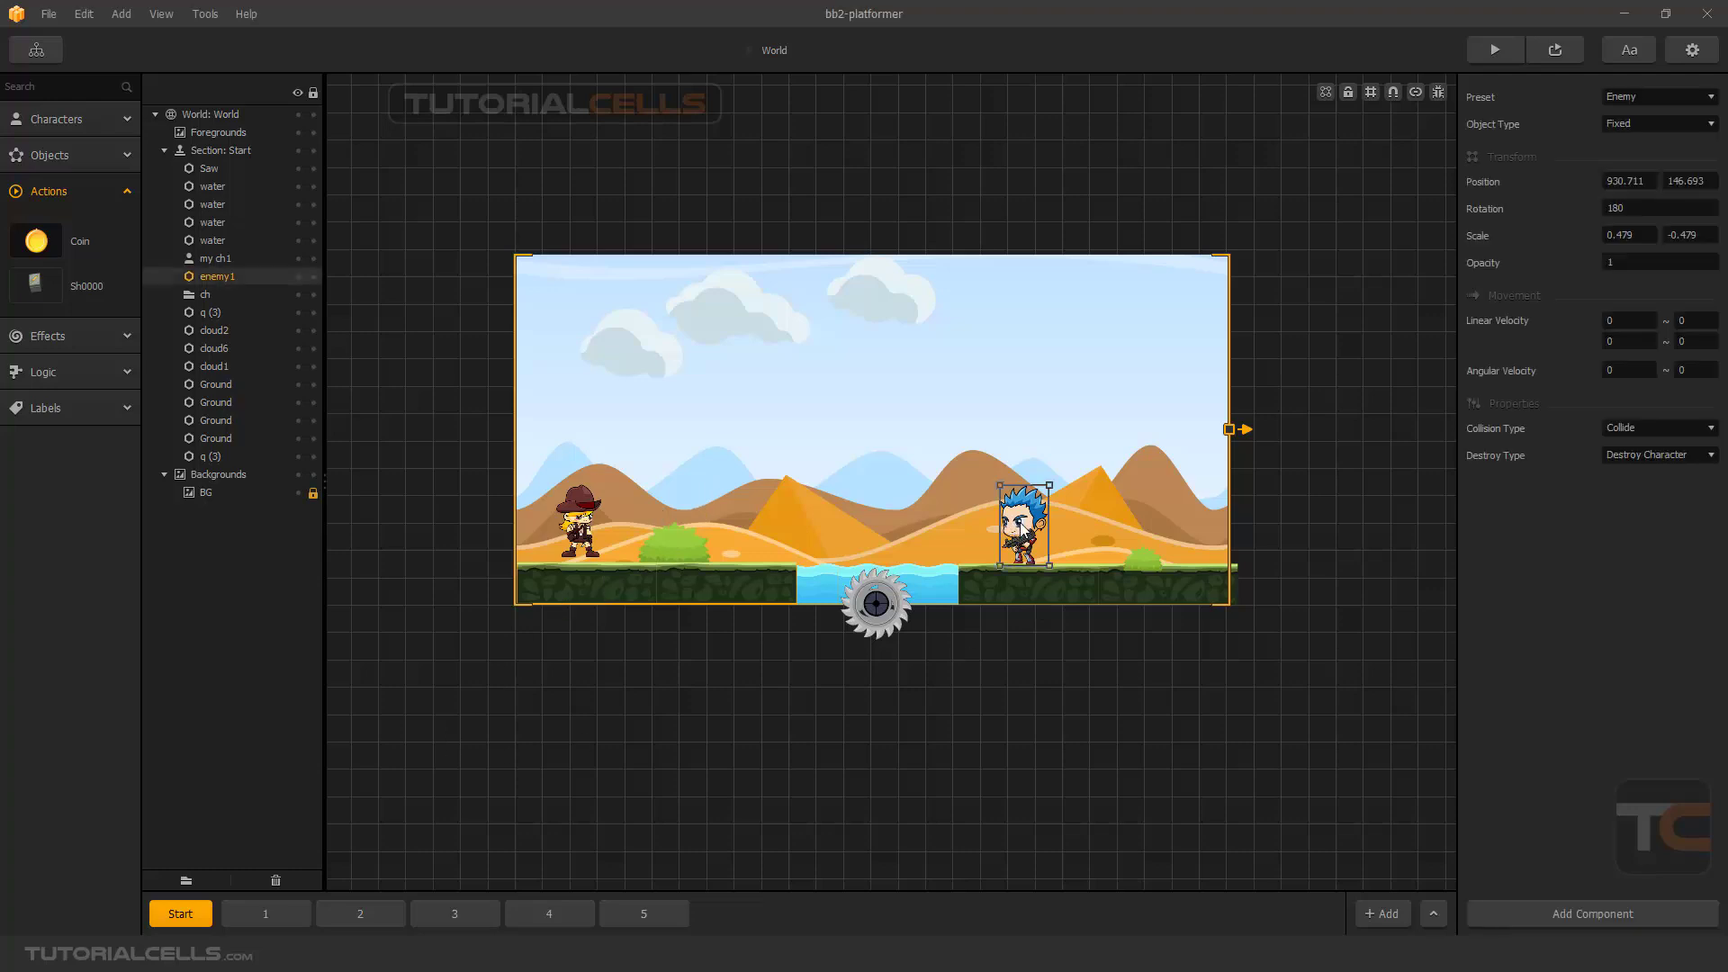
key(ctrl+d)
key(ctrl+d)
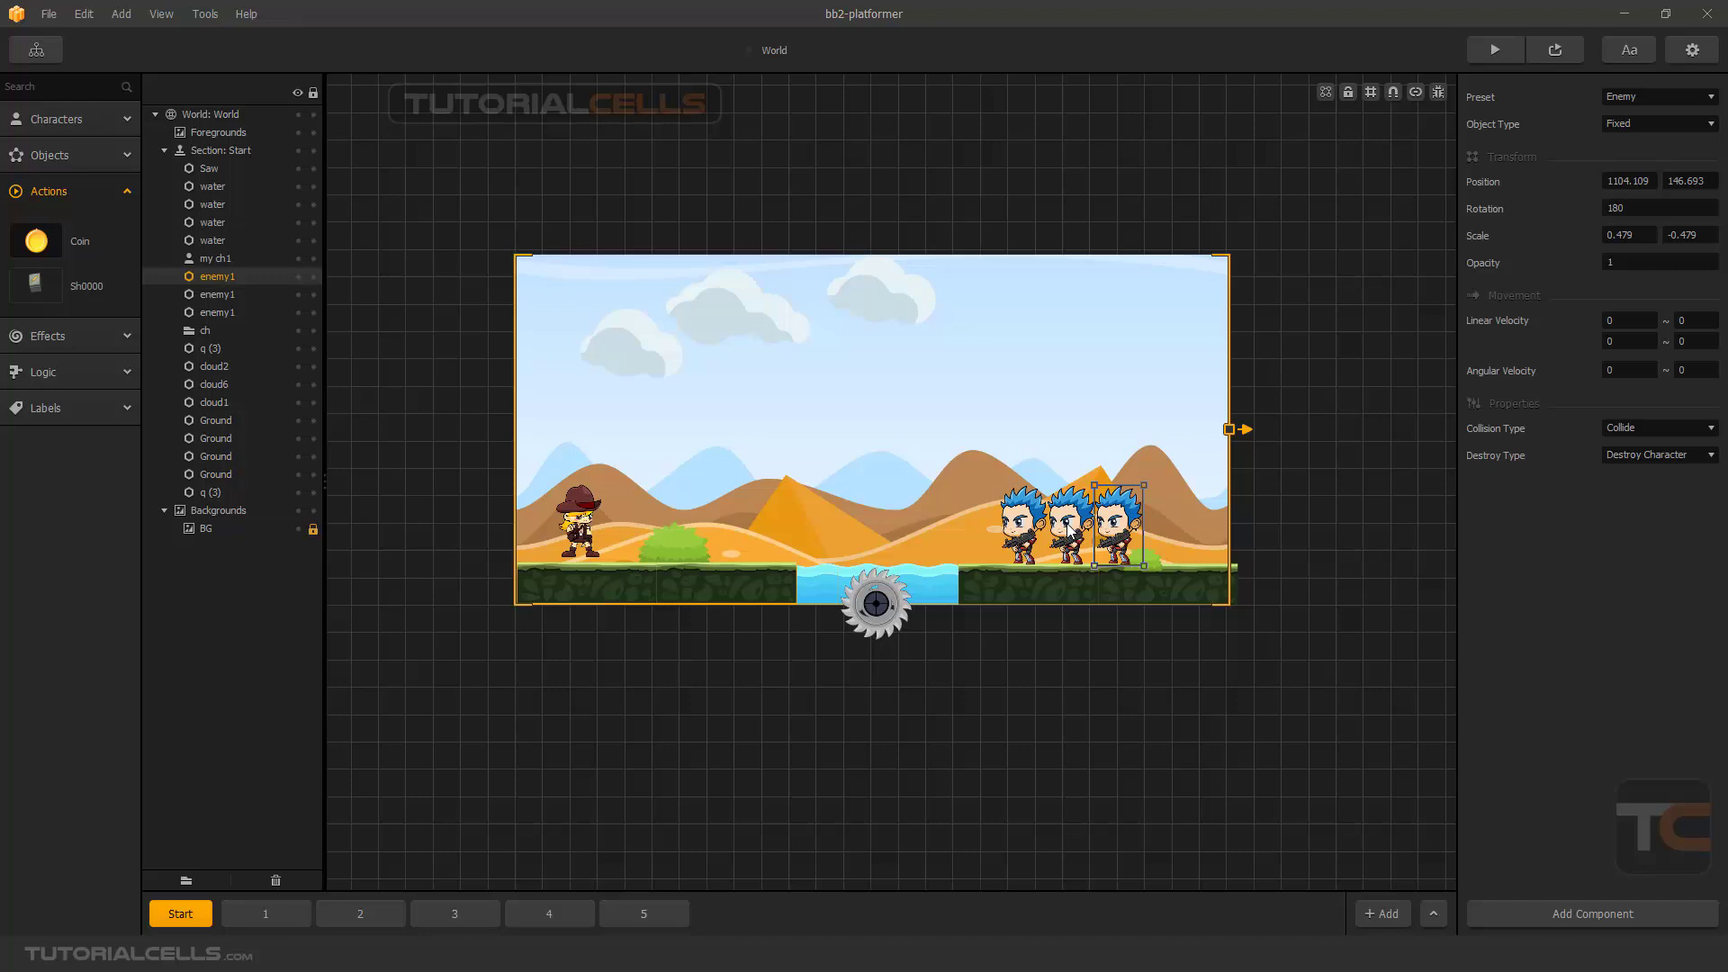
key(ctrl+d)
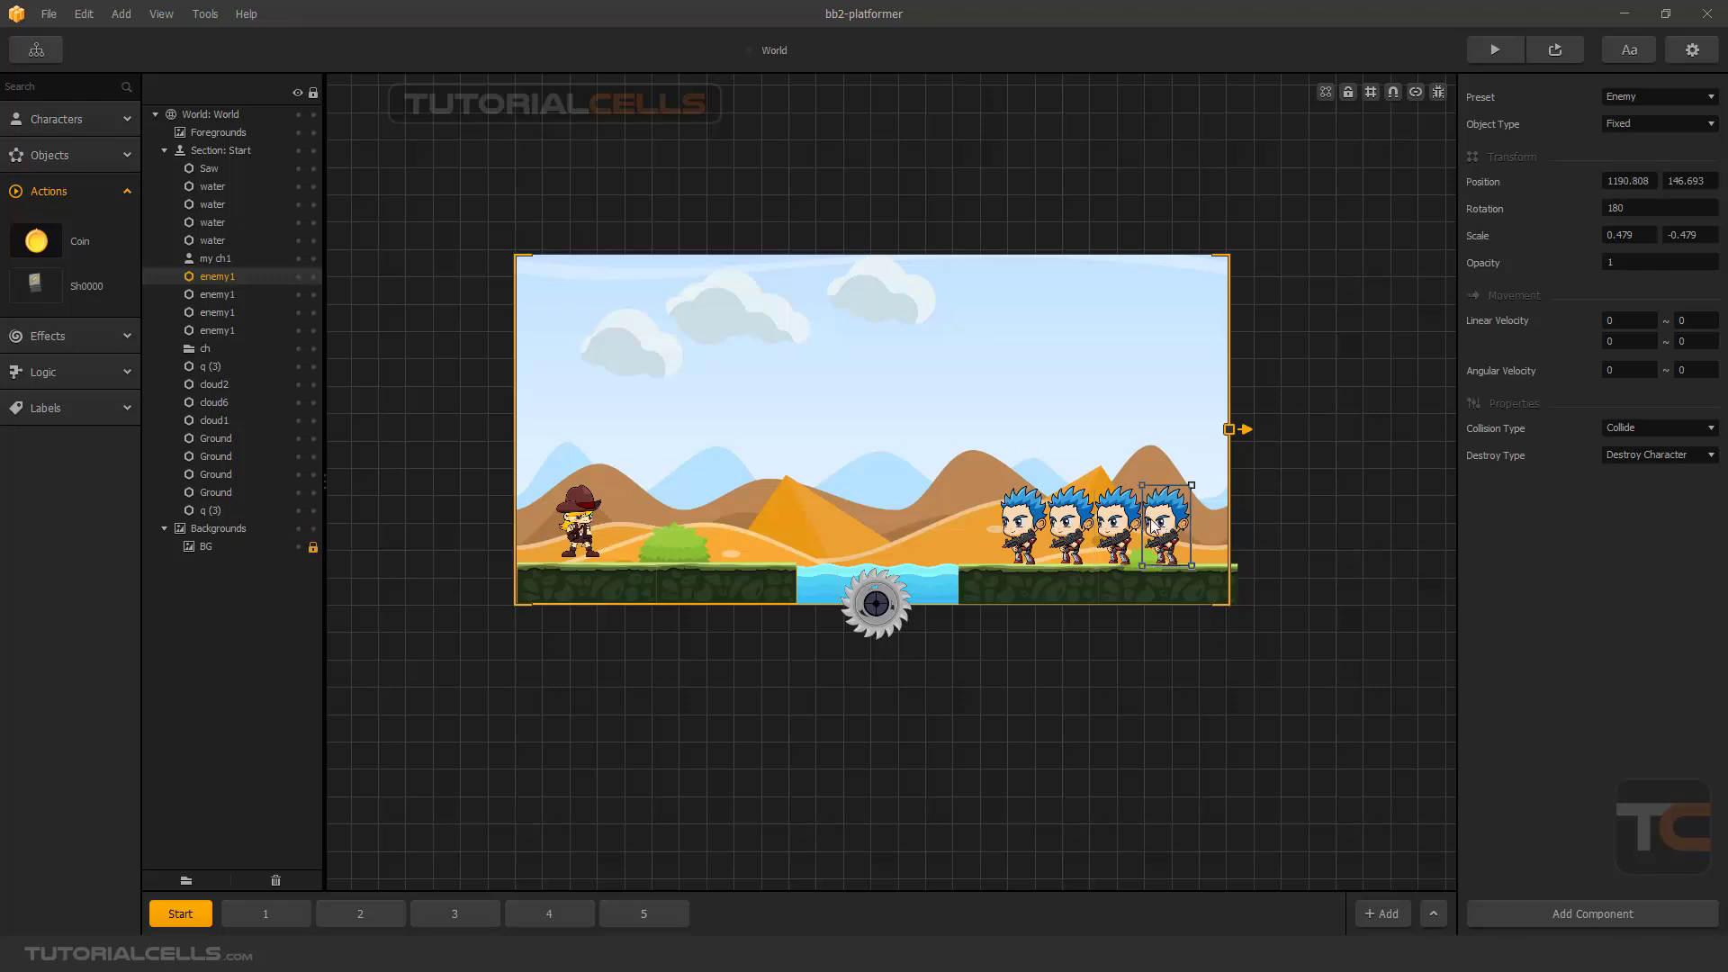
key(Delete)
click(1100, 520)
key(Delete)
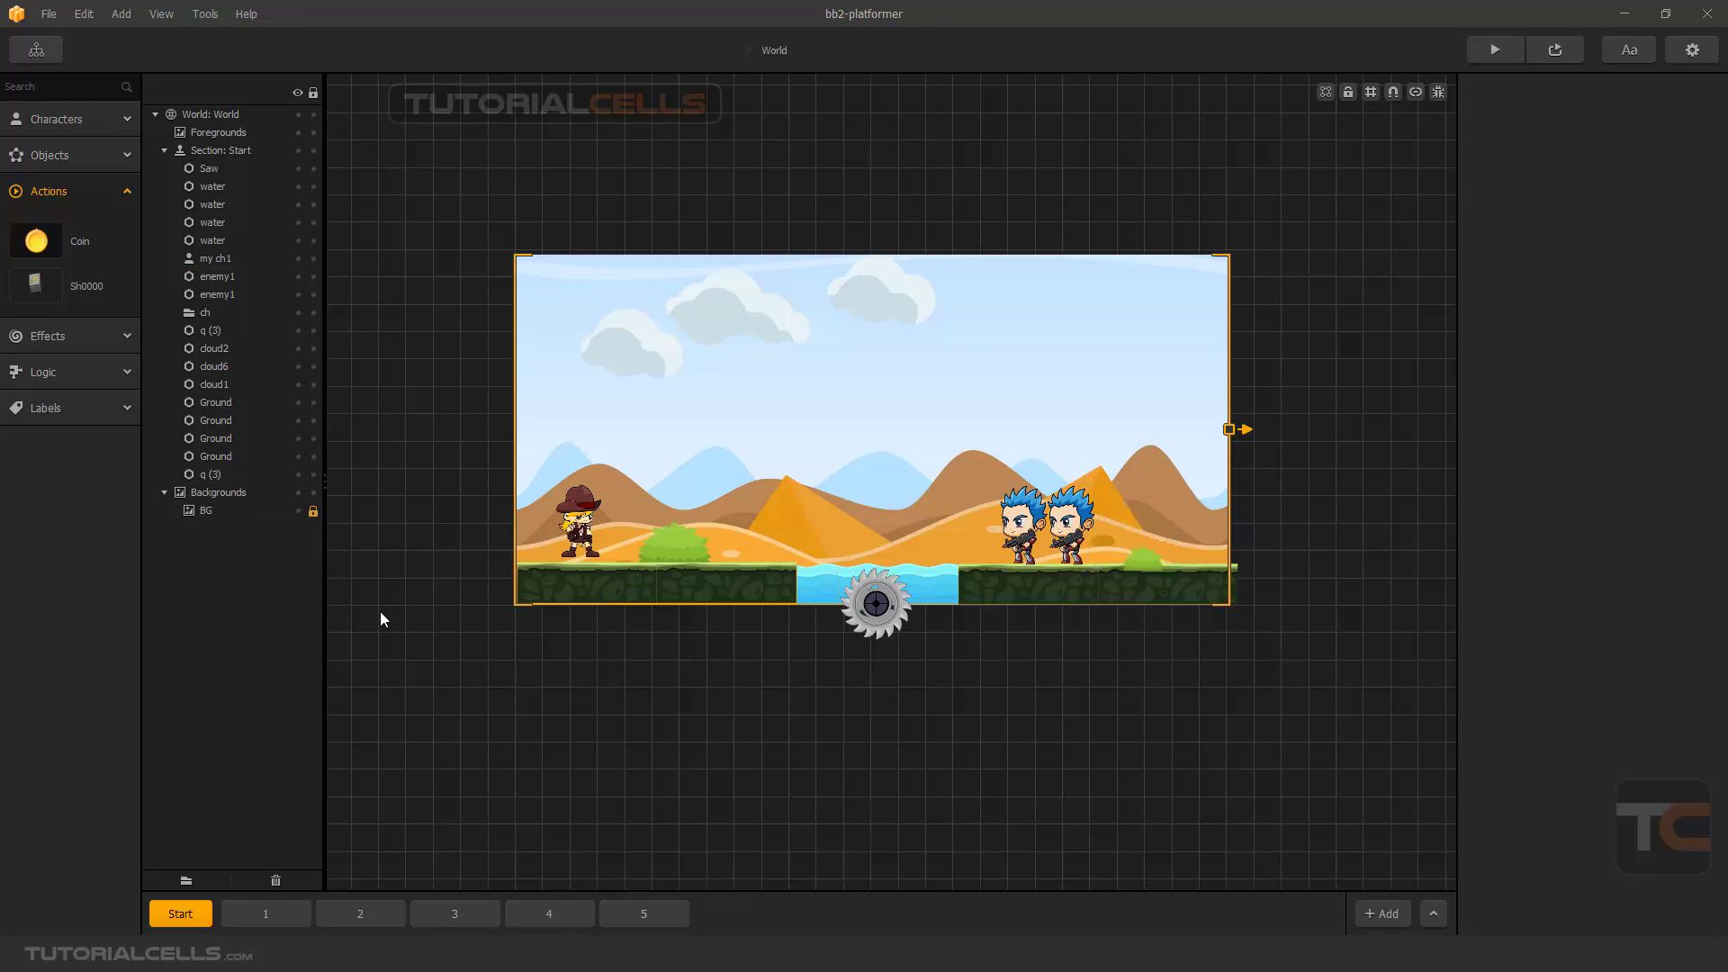
Step: Browse level sections 1 through 5, return to Start, and switch to the objects folder
click(289, 915)
click(349, 915)
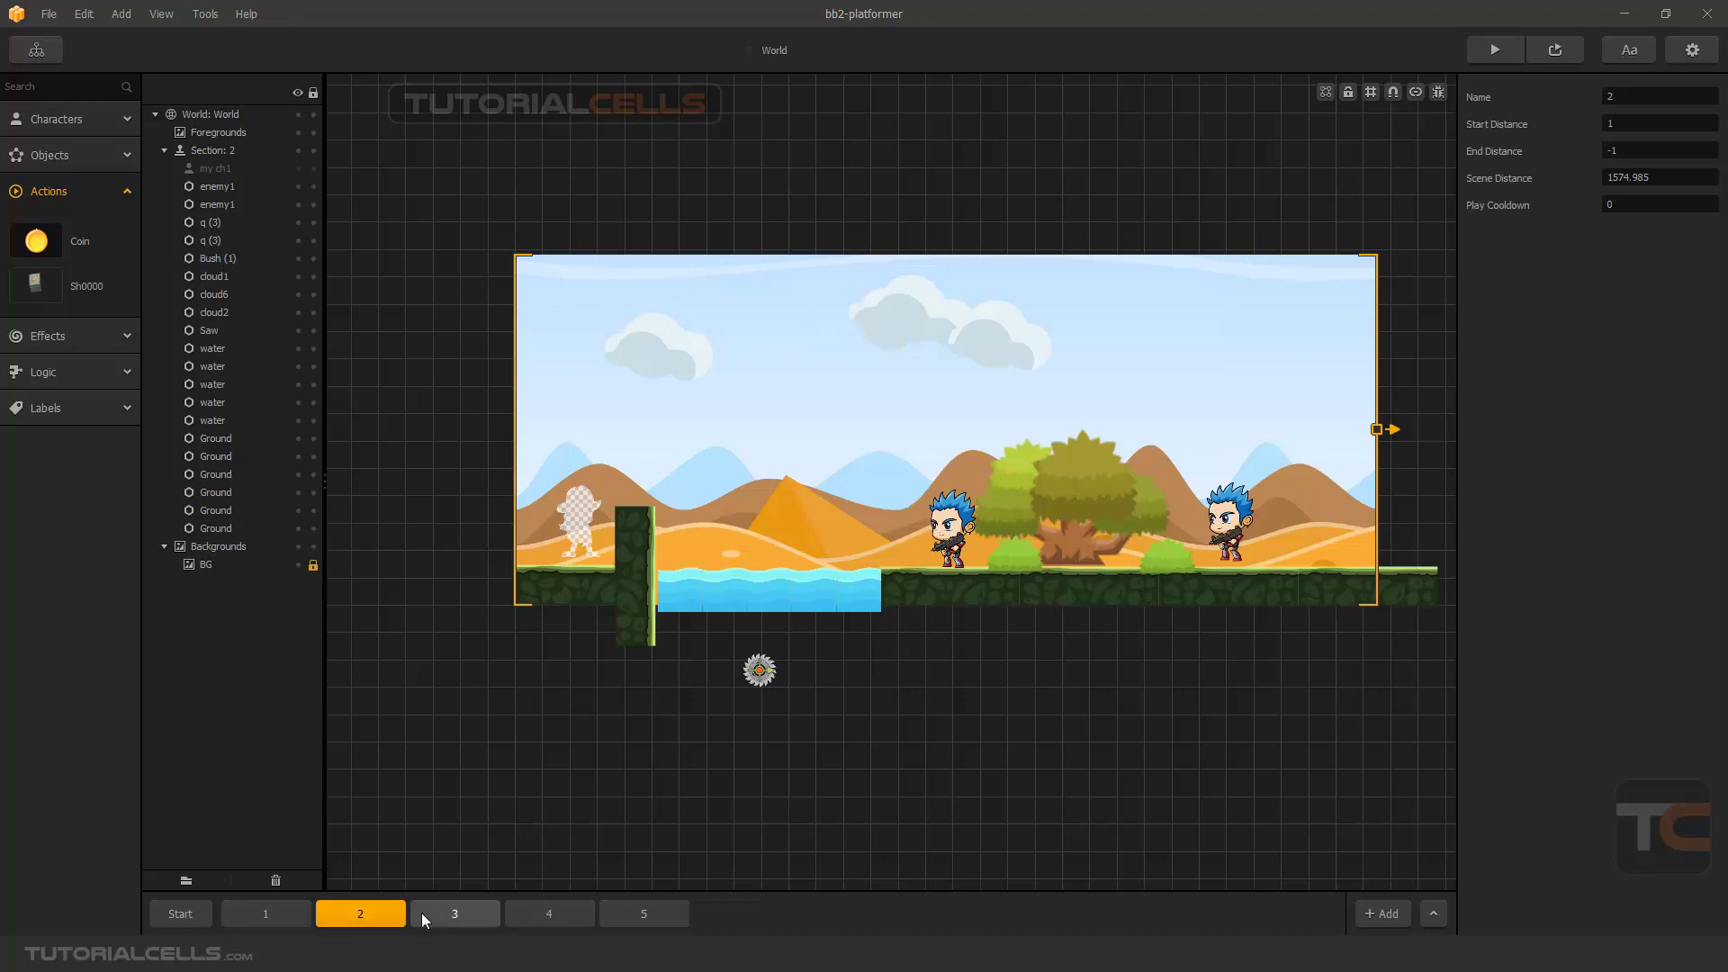
click(421, 913)
click(549, 913)
click(619, 915)
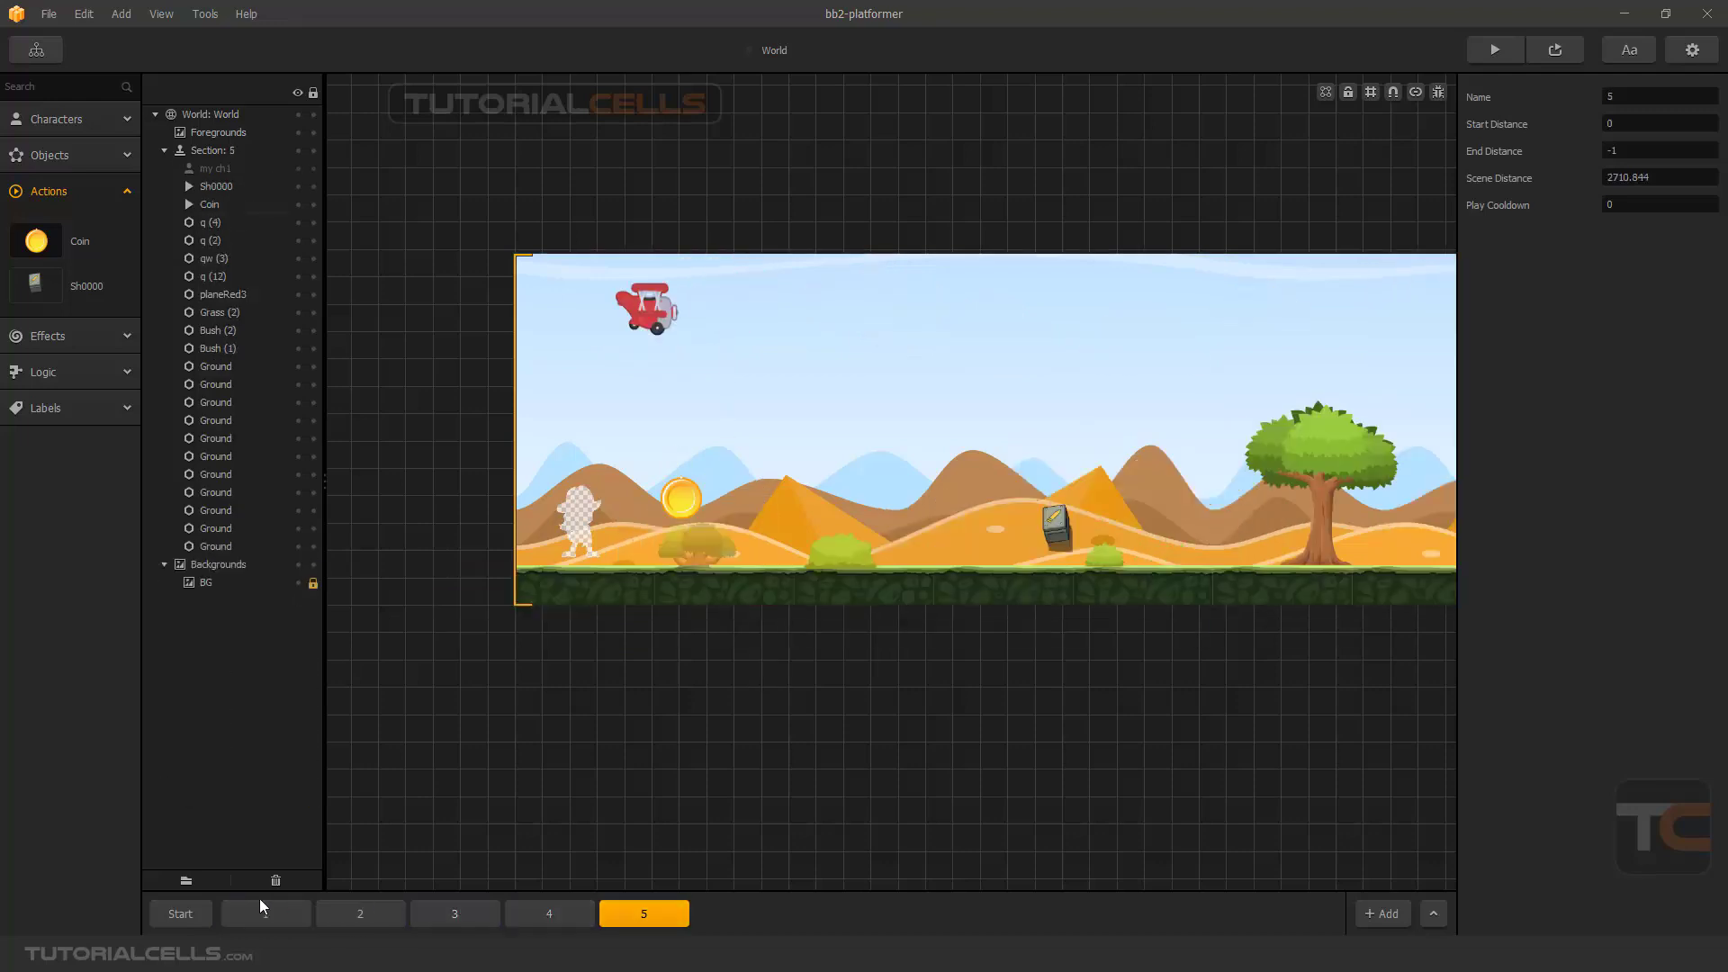
click(181, 914)
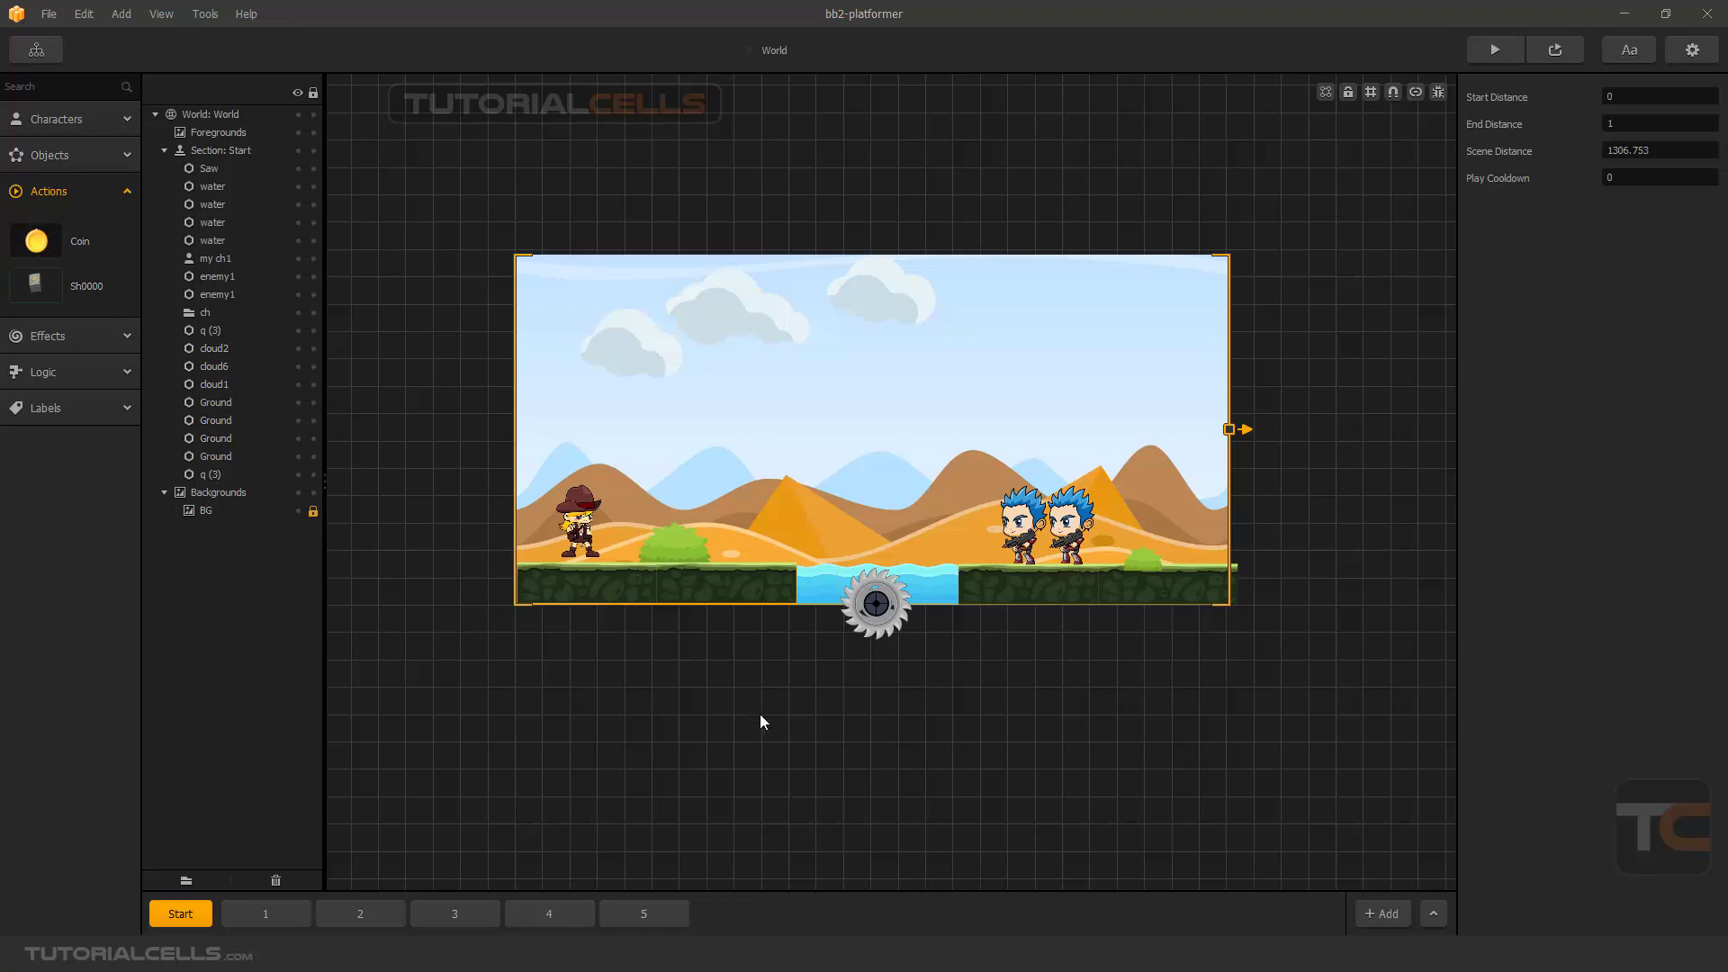
key(alt+Tab)
Step: Drop Bomb.png onto the Action slot and scale it to about 2.034 beside the player
drag(1047, 616, 687, 675)
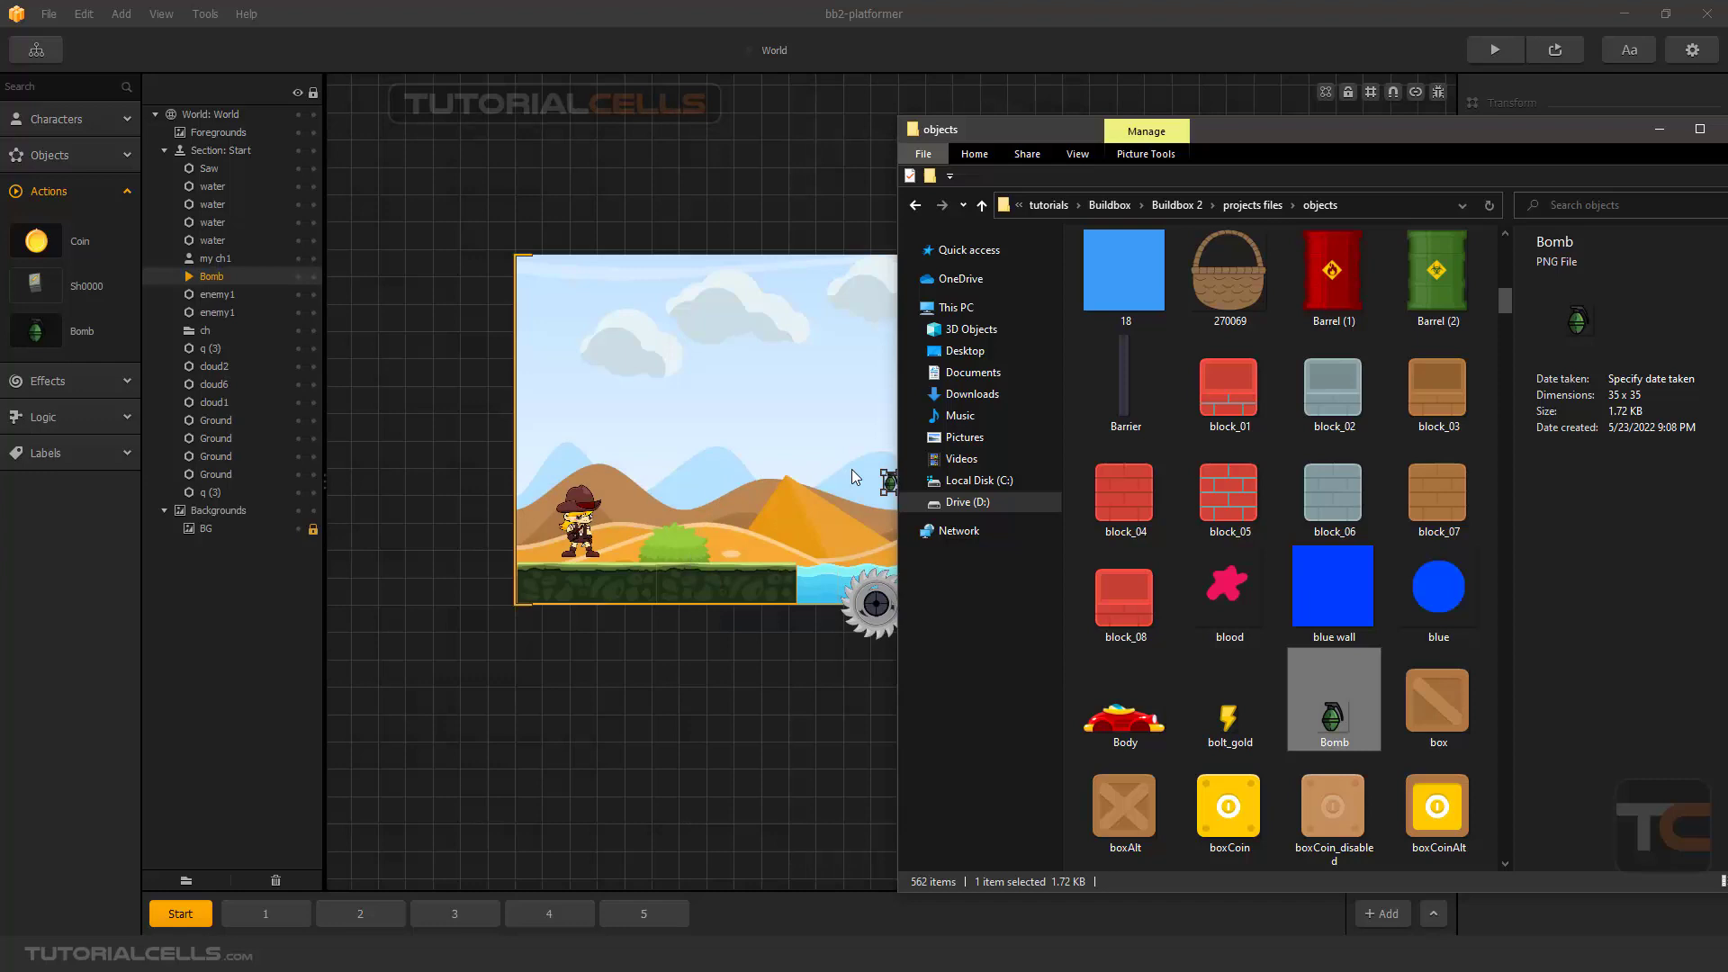
click(1657, 137)
key(alt+Tab)
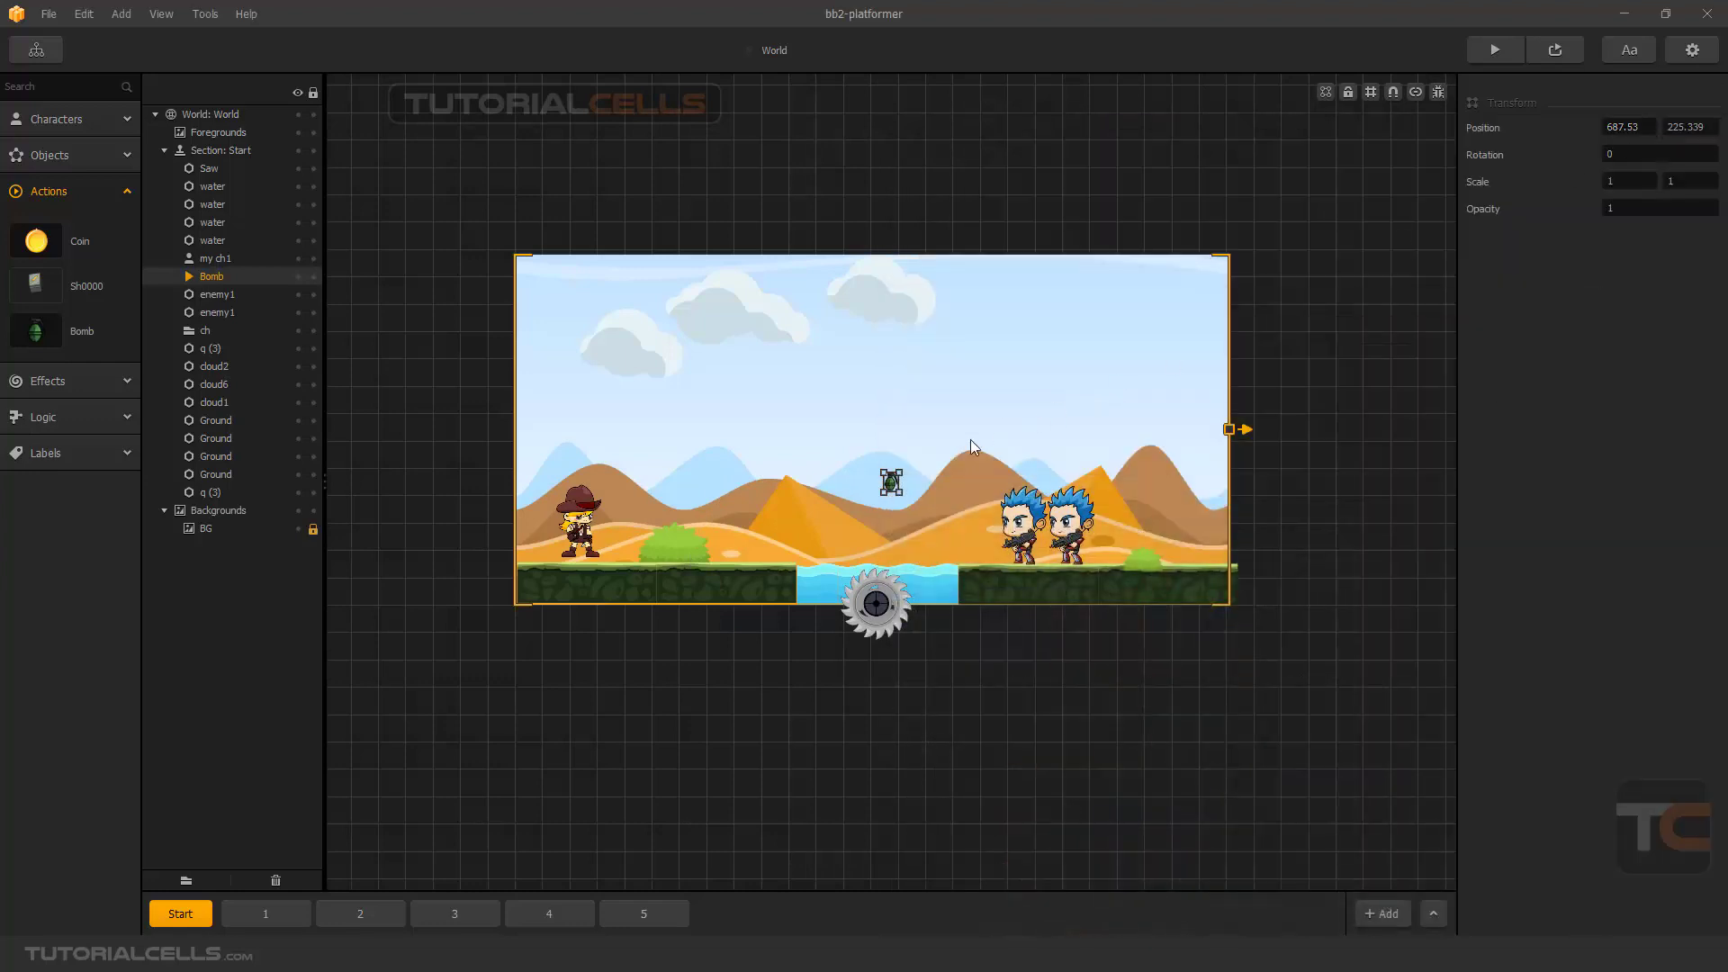
drag(882, 495, 681, 519)
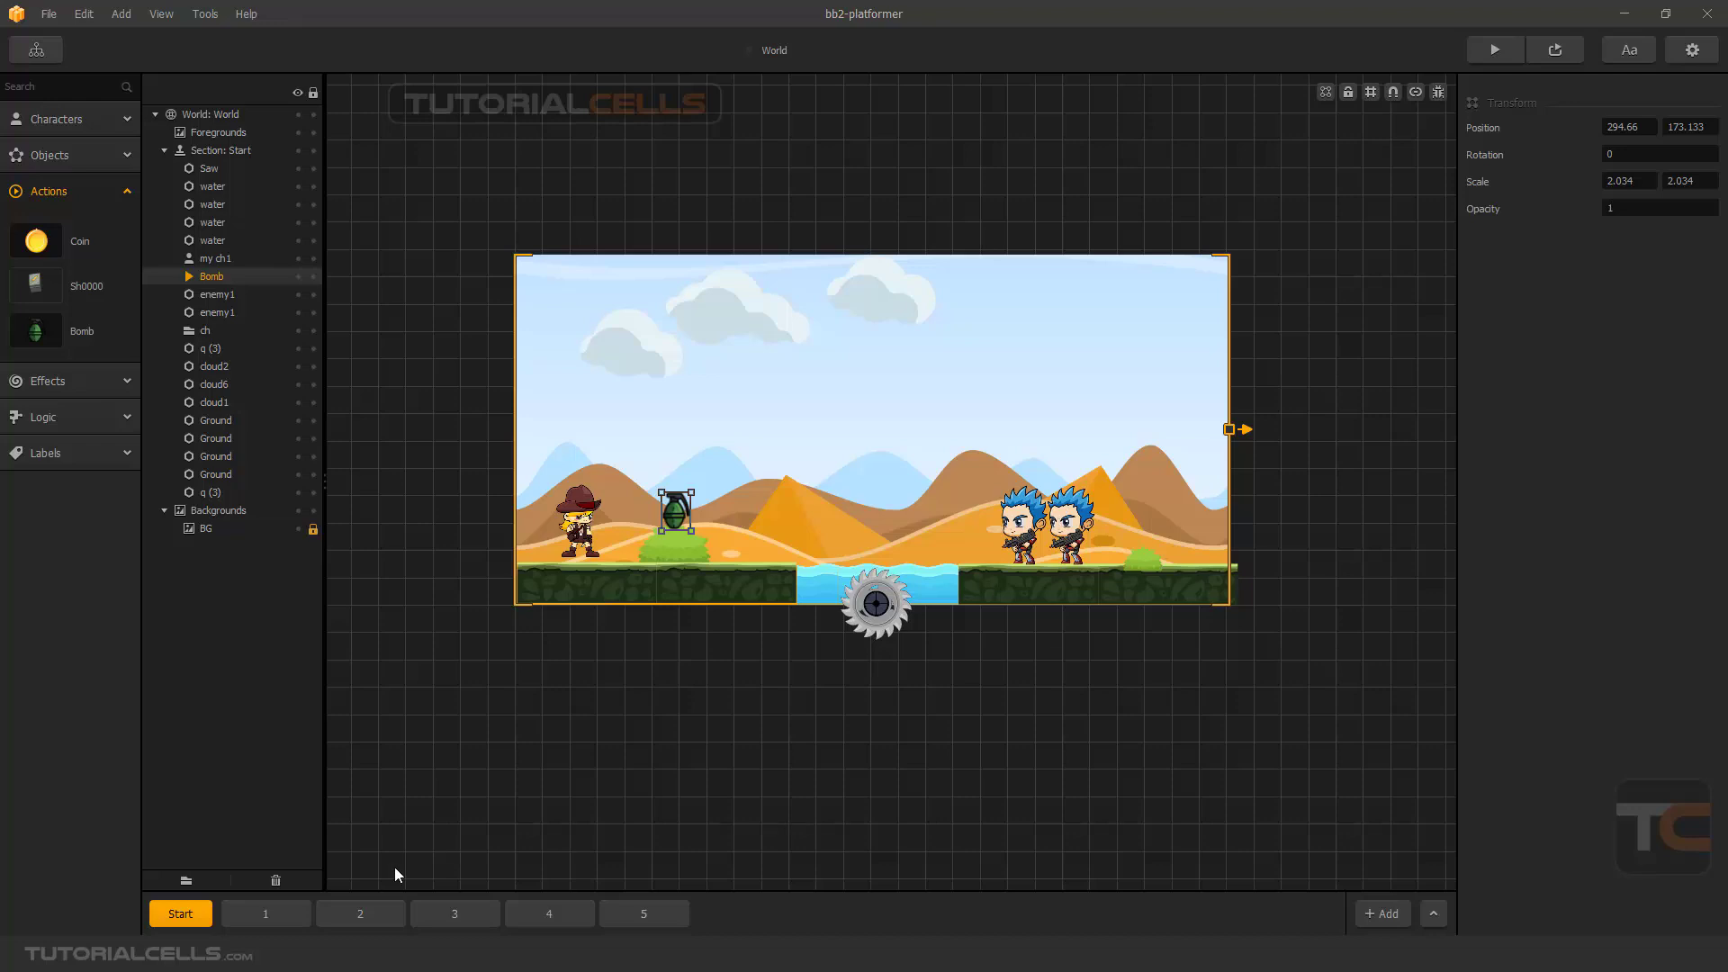
Step: Check level sections 1 and 2, then return to the Start section
click(304, 911)
click(343, 915)
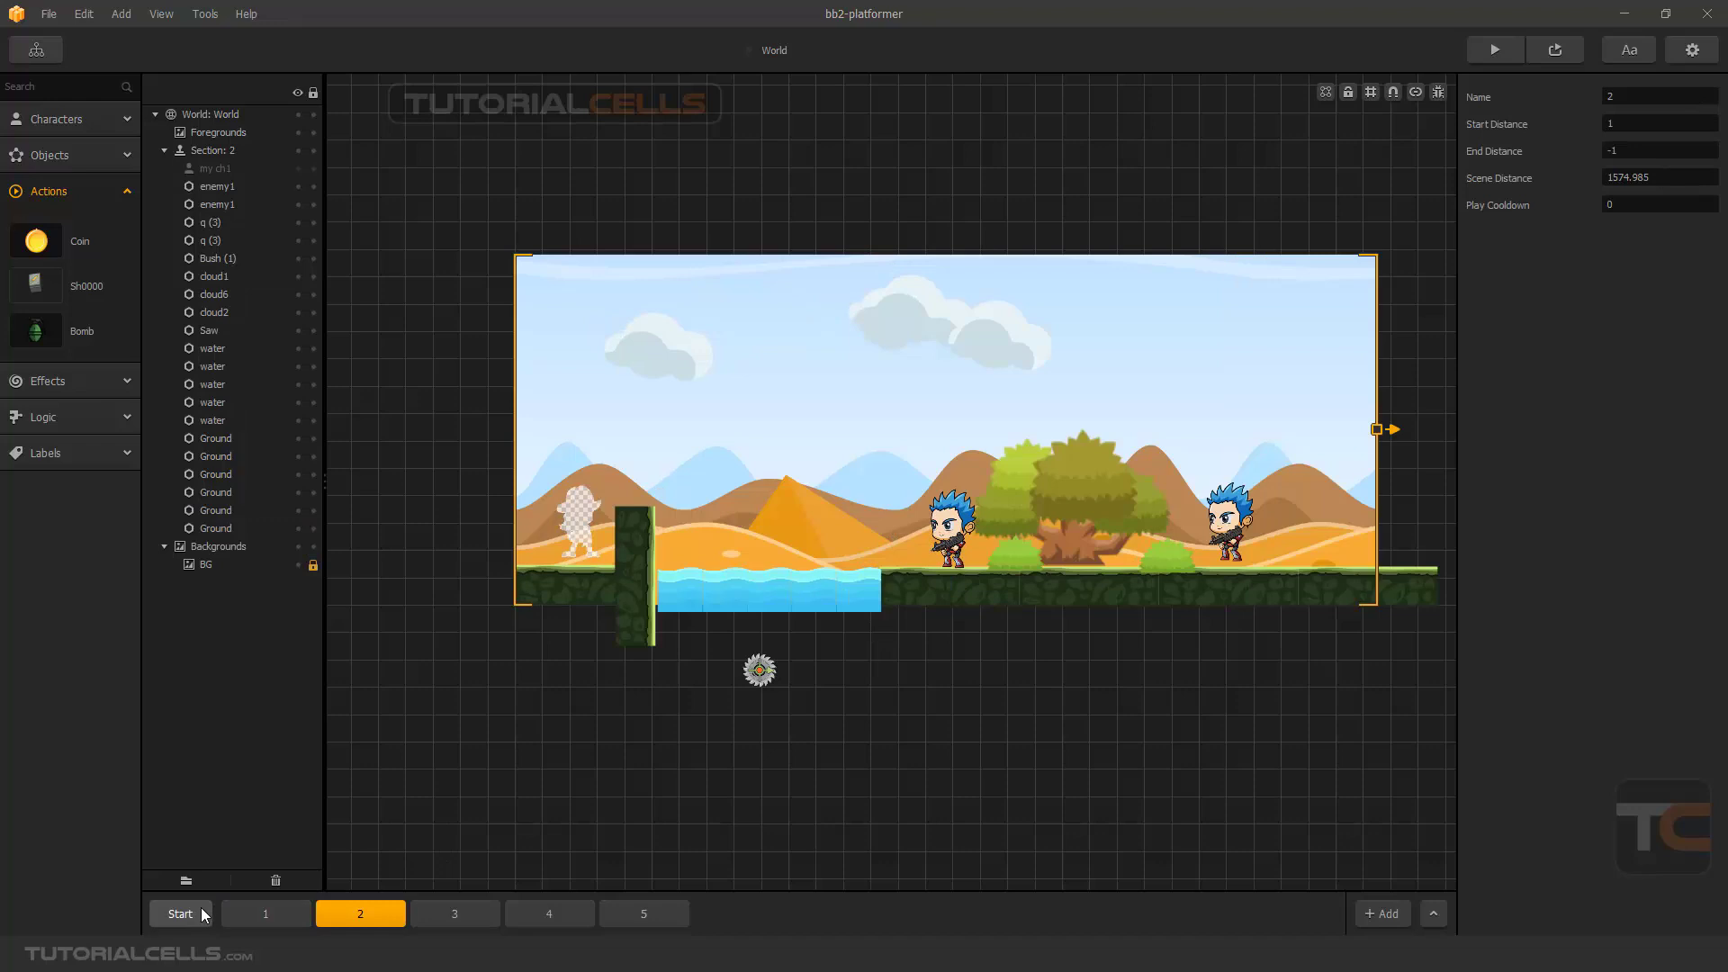
click(199, 909)
Step: In the Timeline Editor, apply Edit > Align Scenes and accept the warning
click(1434, 913)
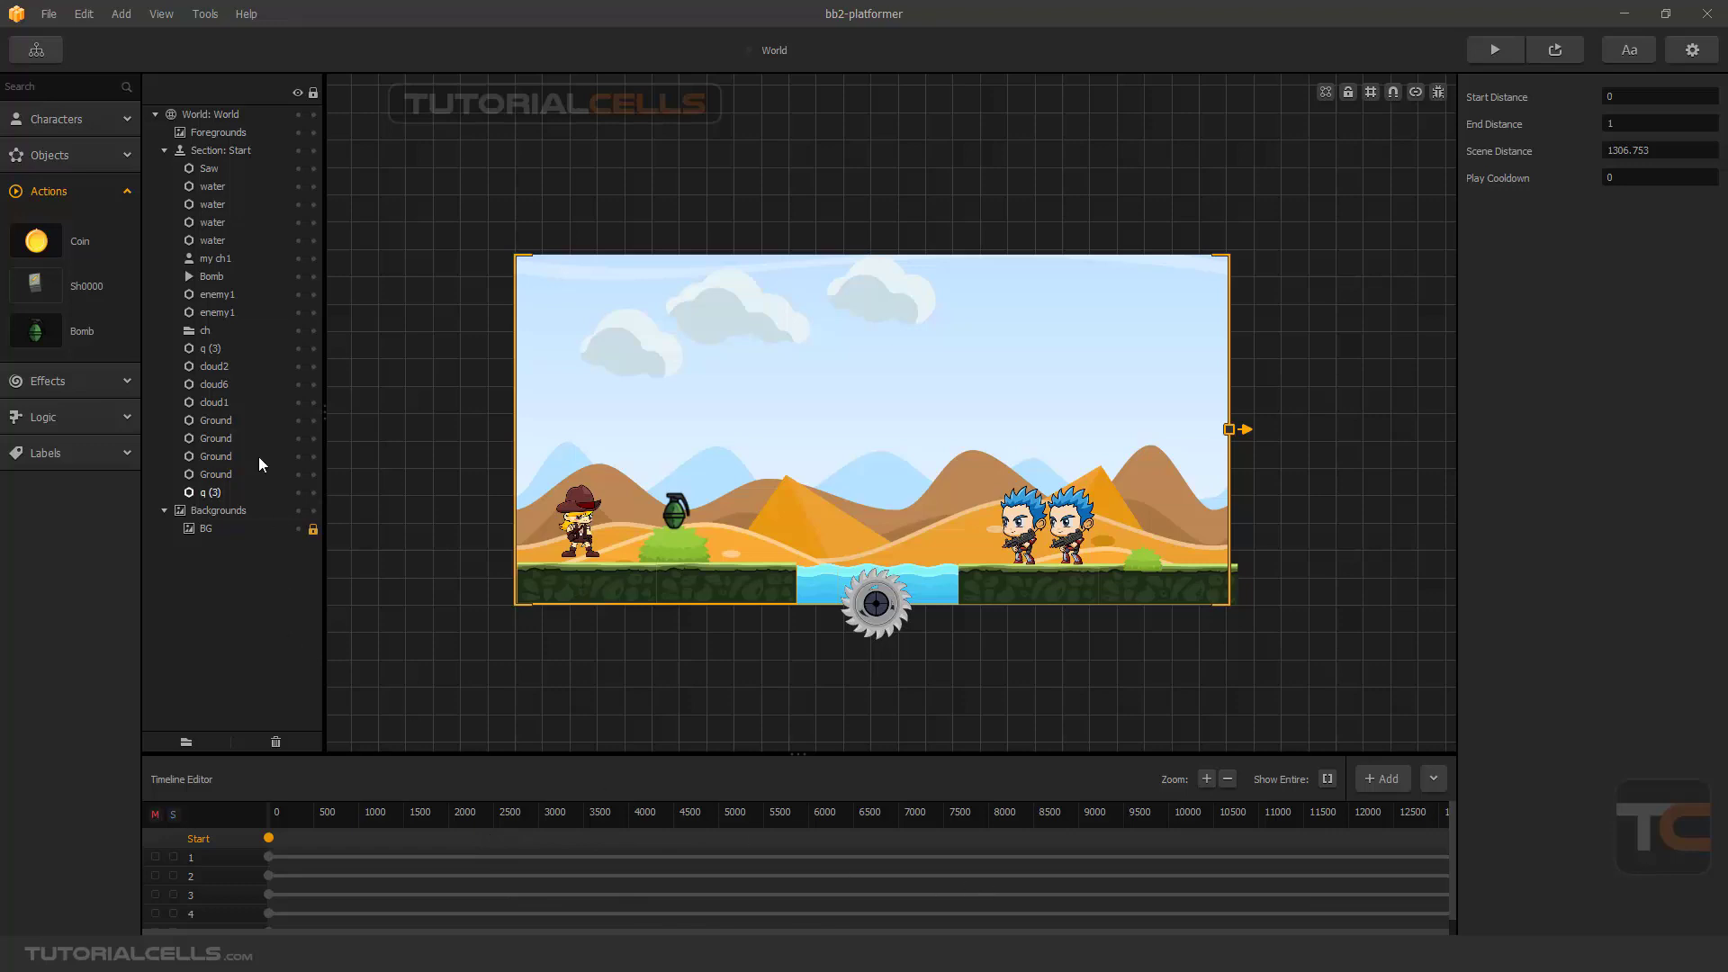
click(161, 14)
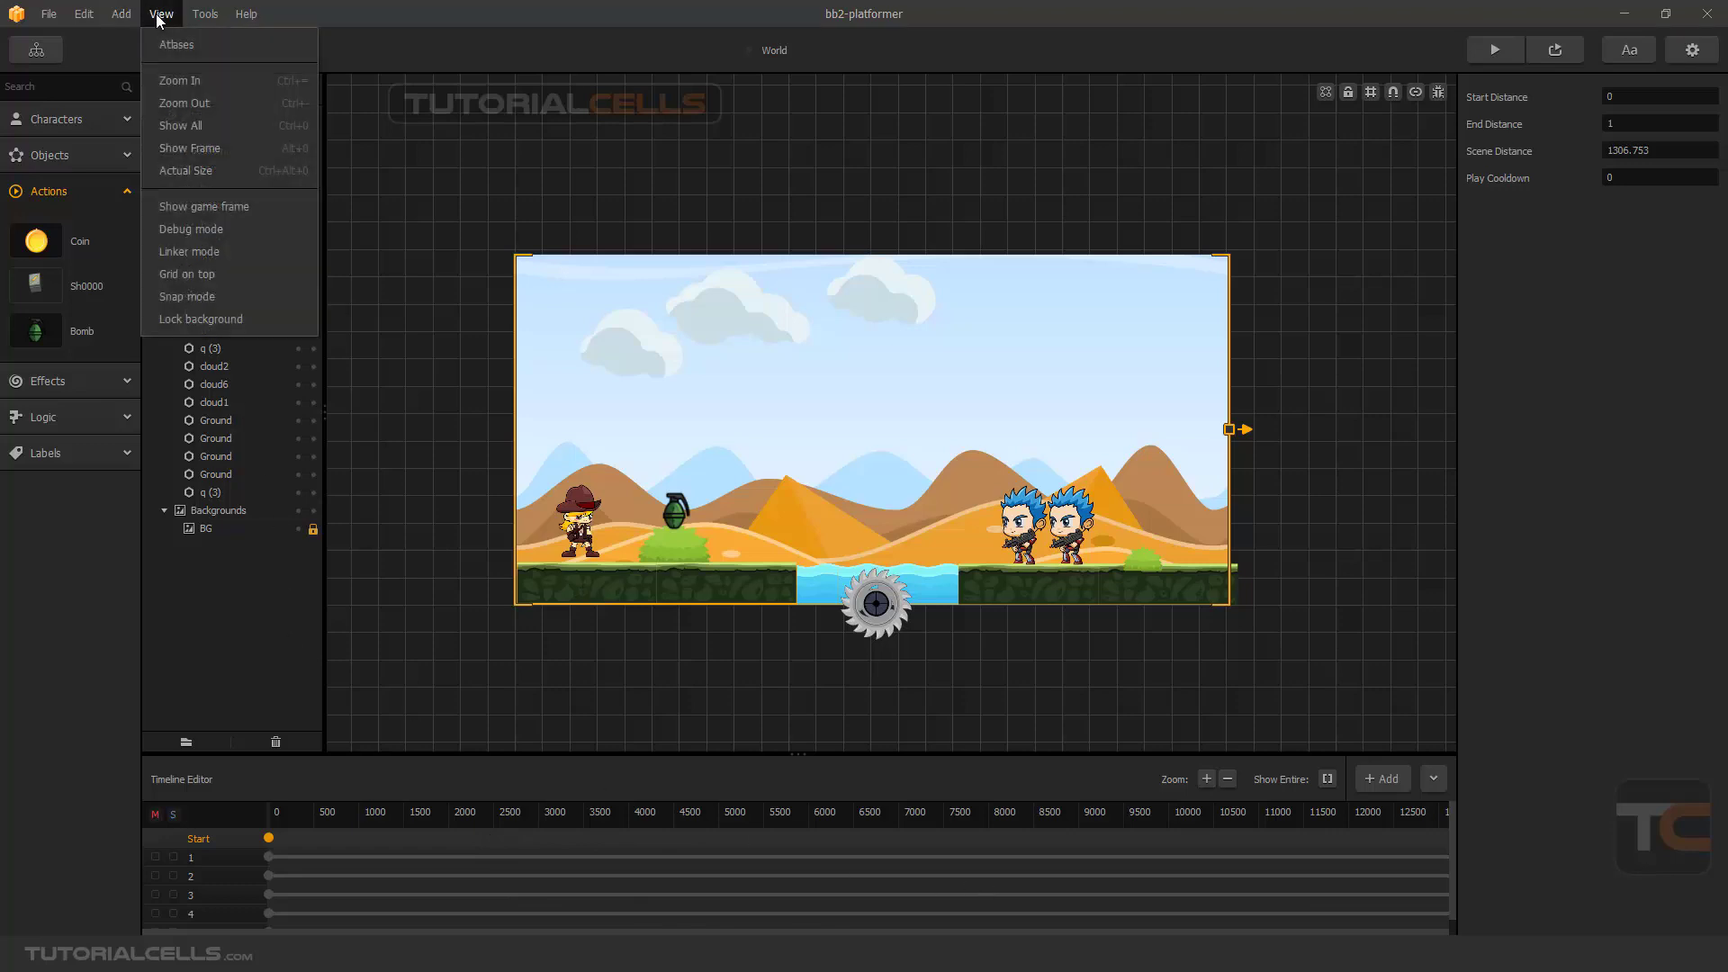
mouse_move(120, 16)
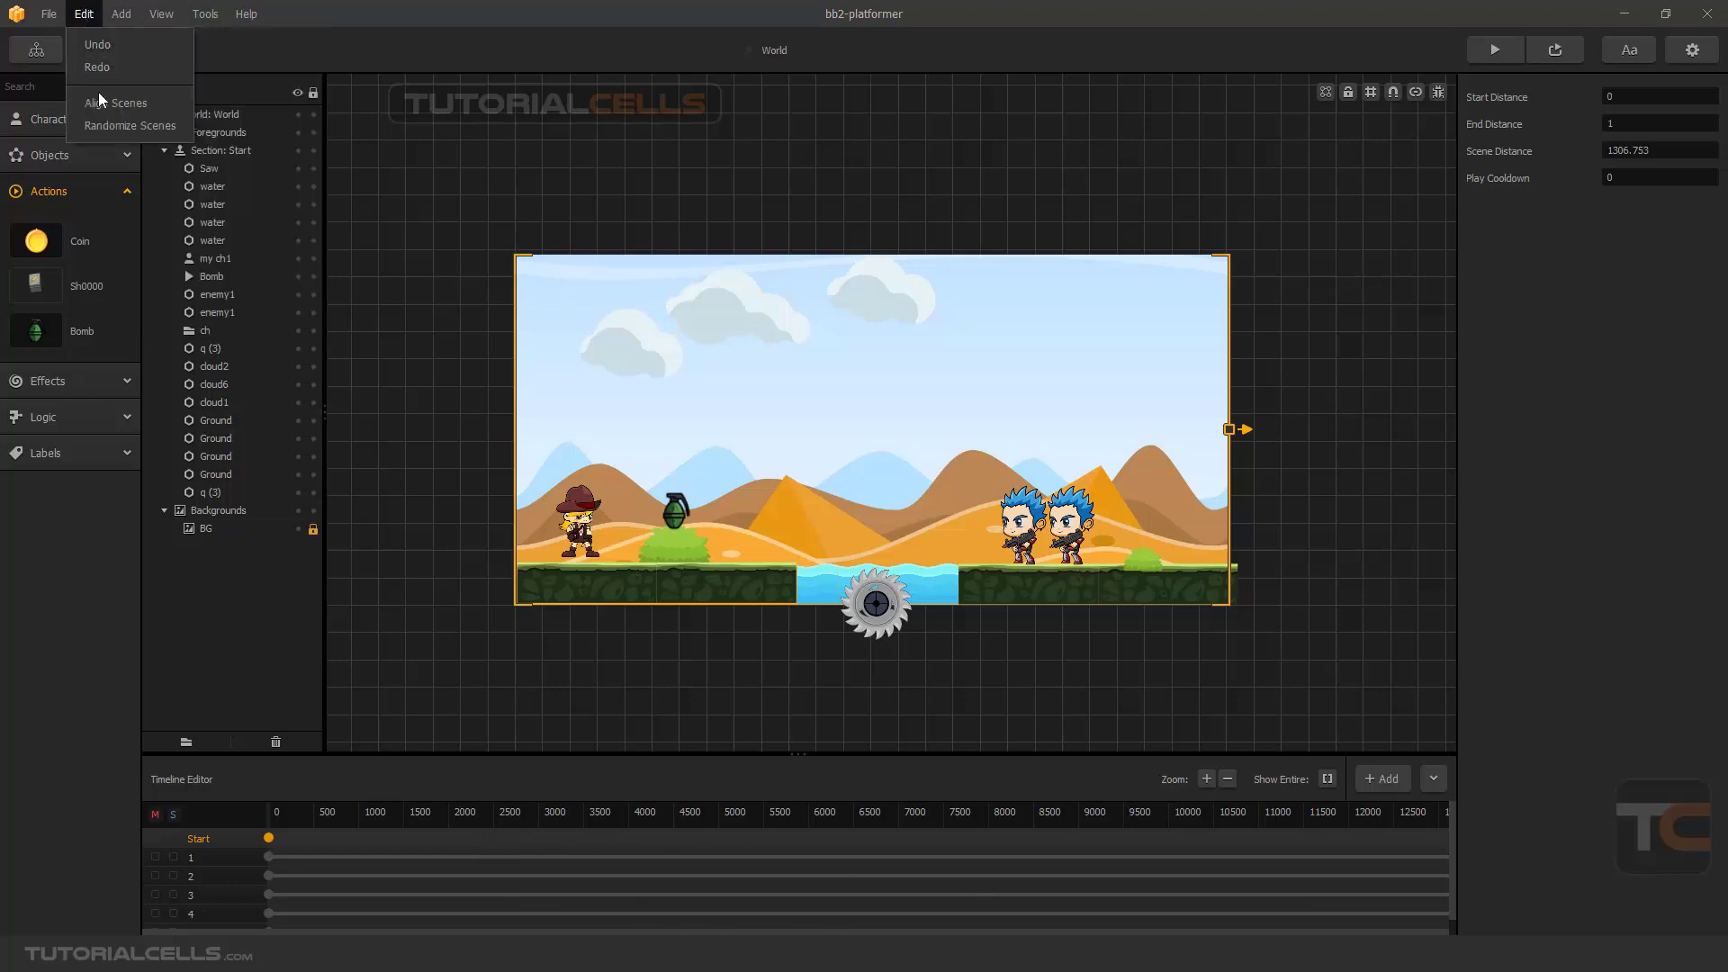
click(126, 107)
click(812, 468)
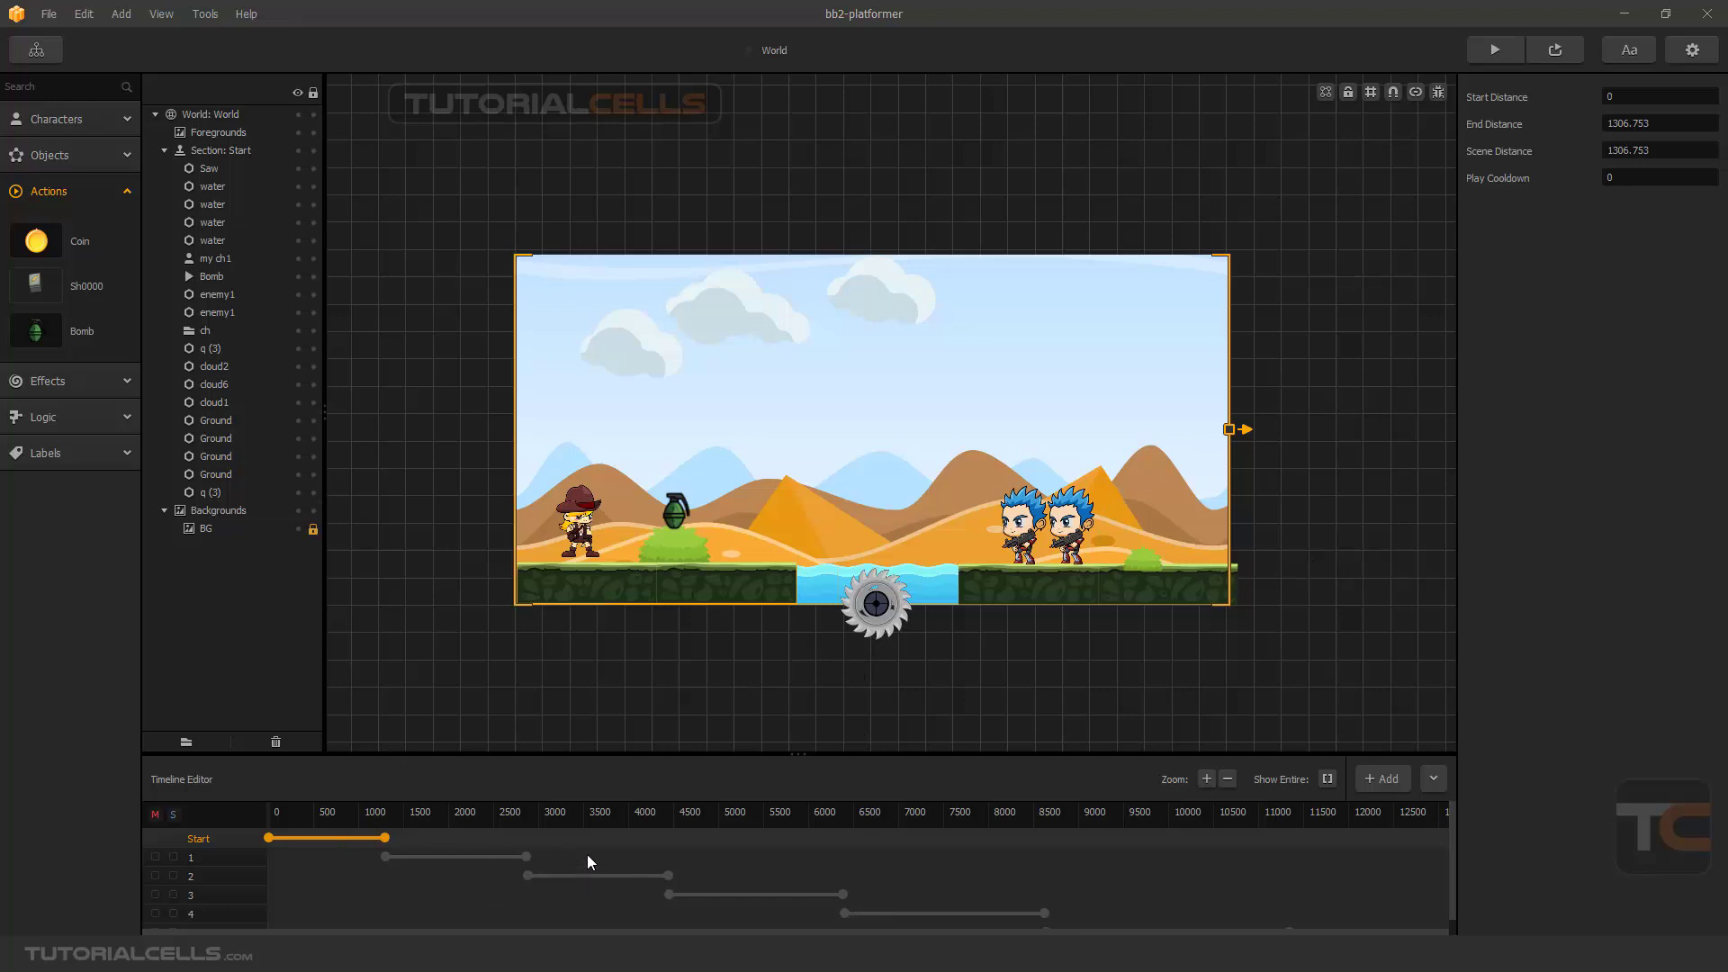
Step: Show the Bomb action's properties, keep Action Type at None, and collapse the Timeline Editor
click(93, 340)
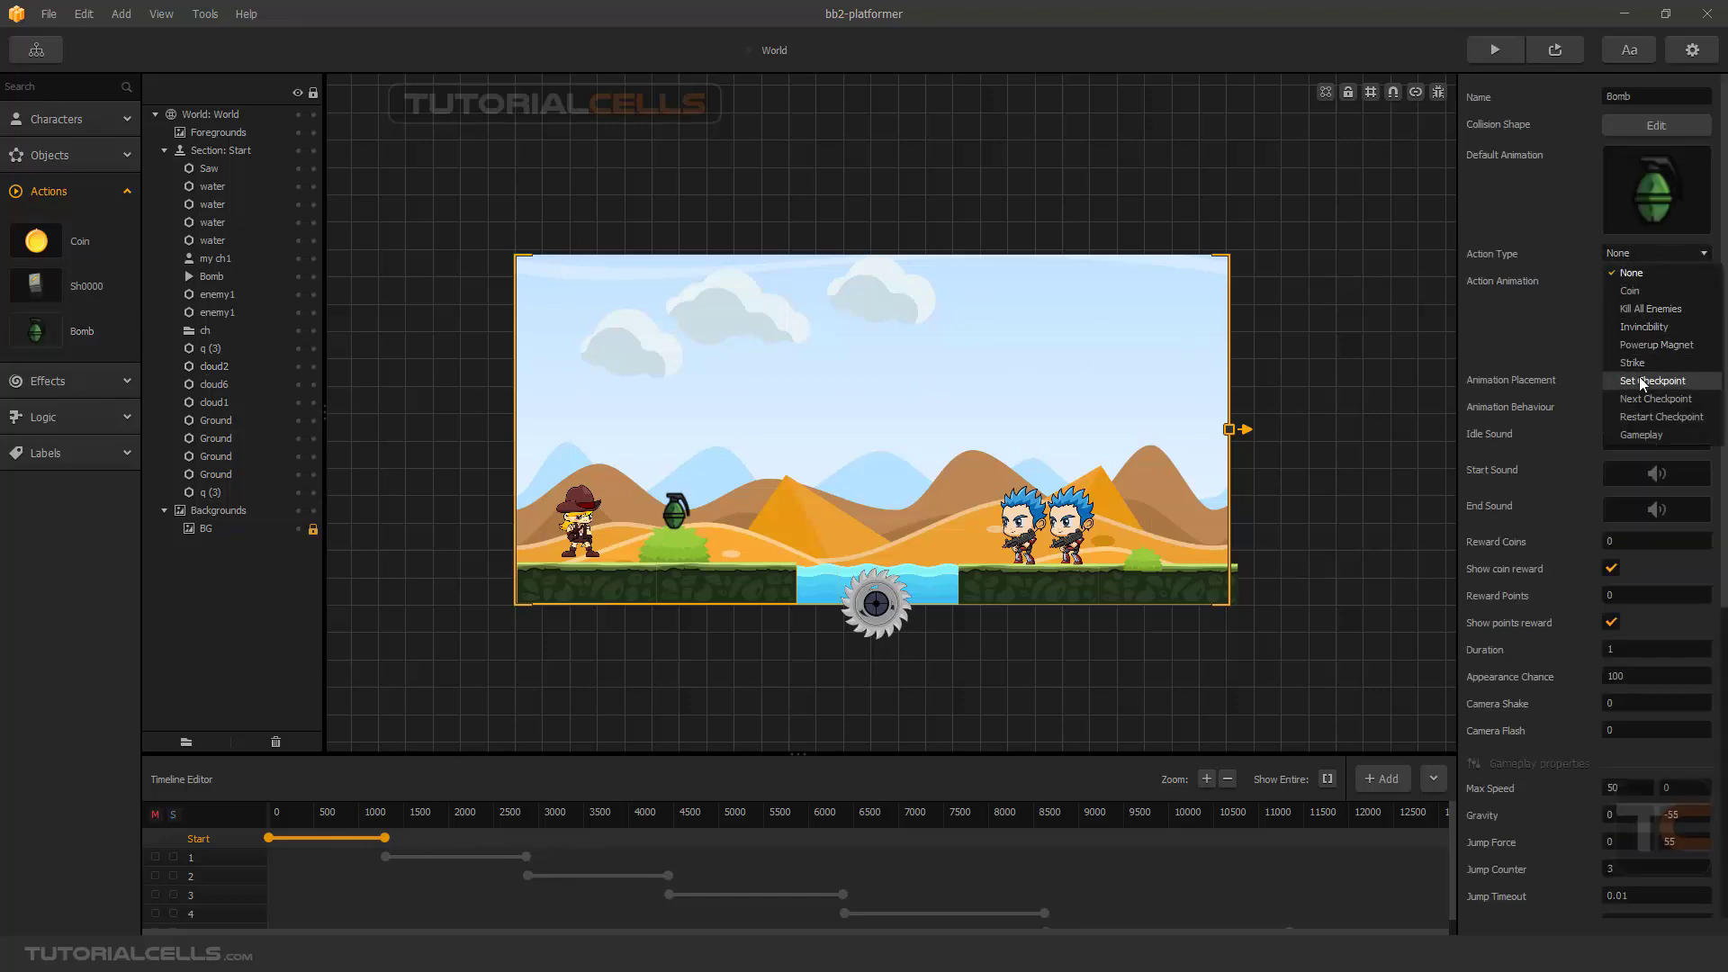
click(1429, 333)
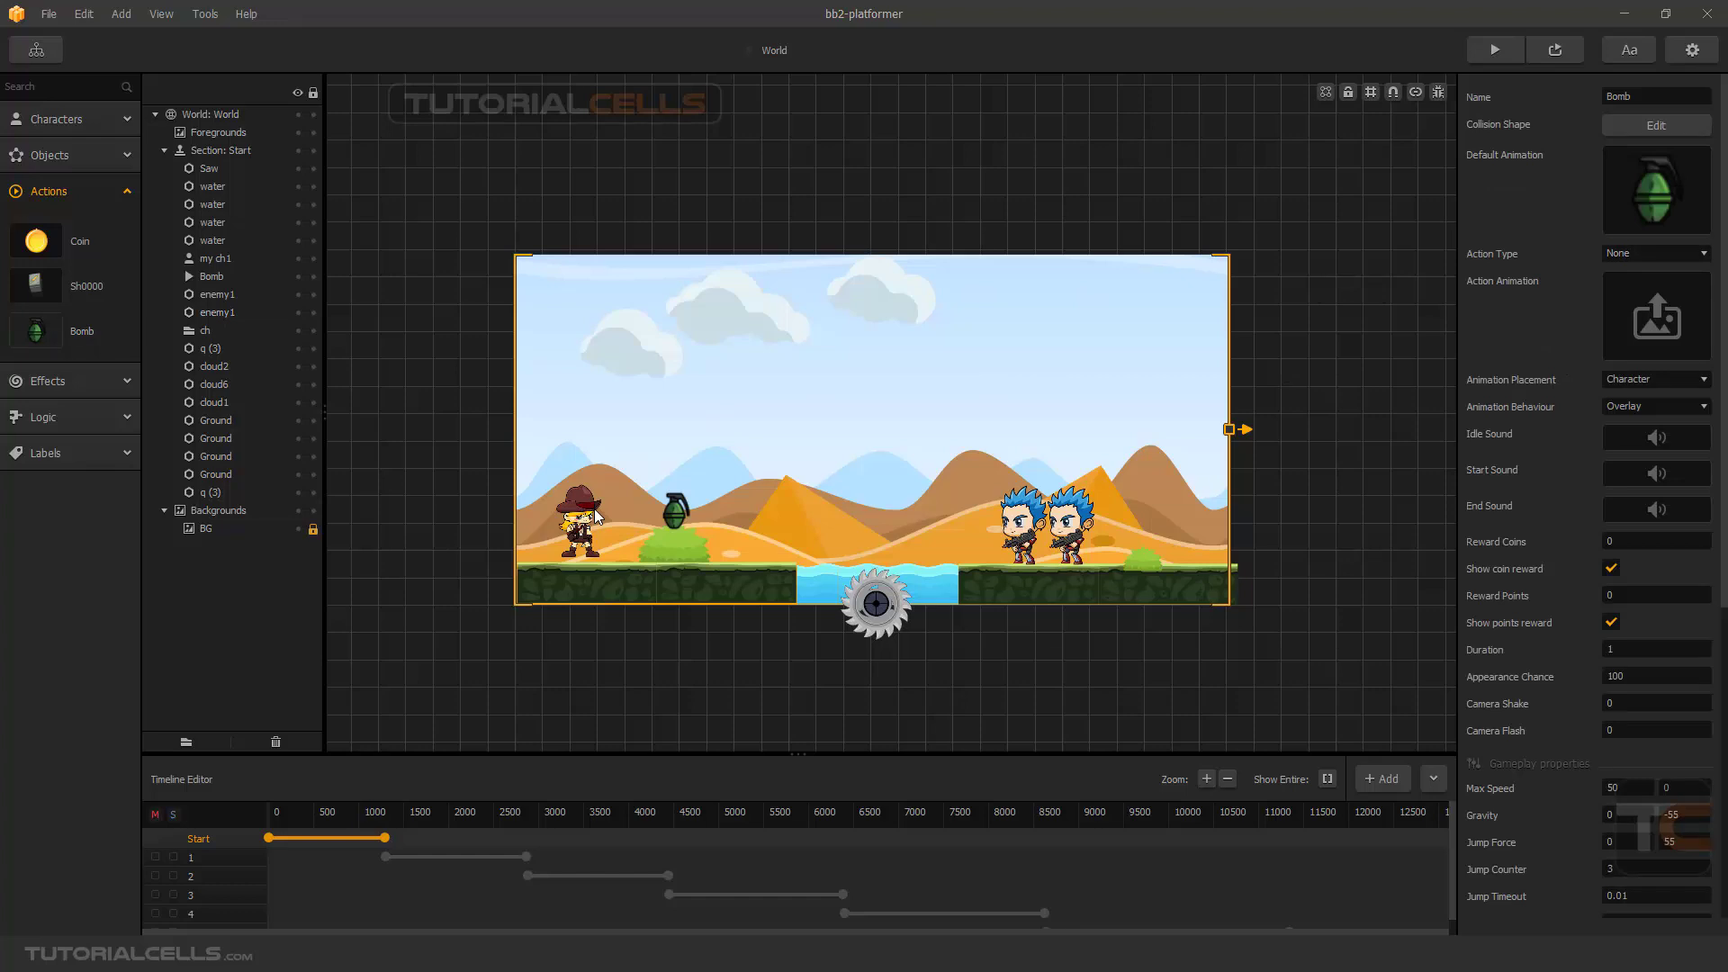
click(1433, 779)
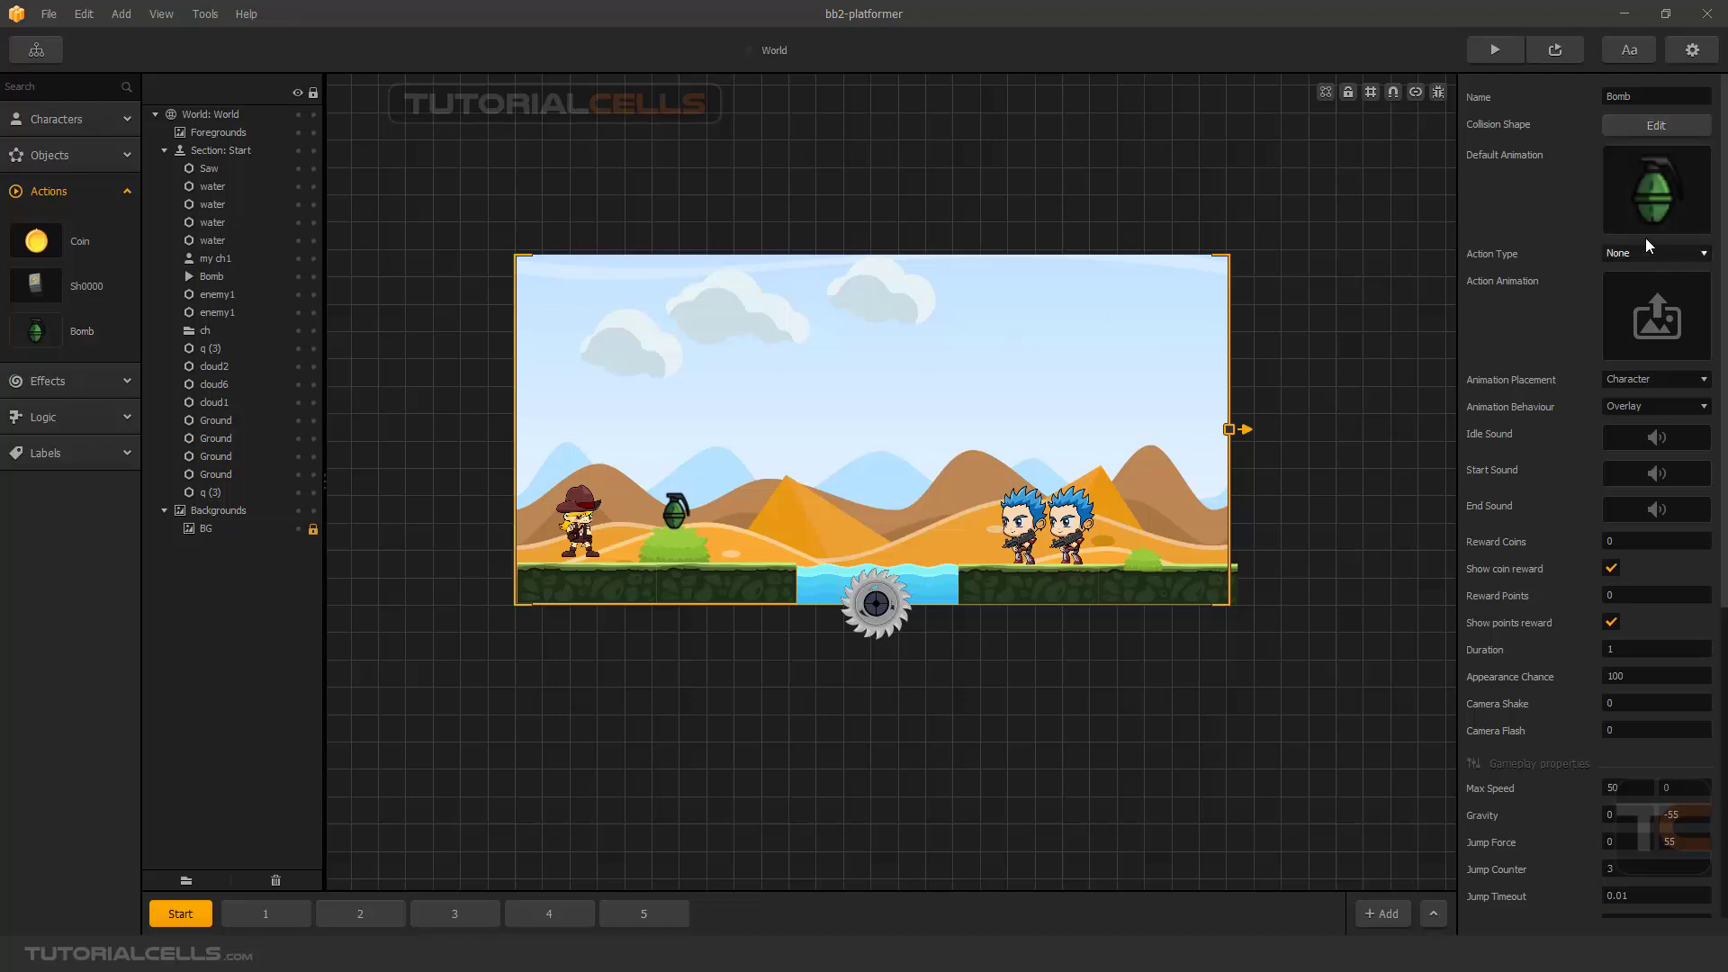
click(1675, 162)
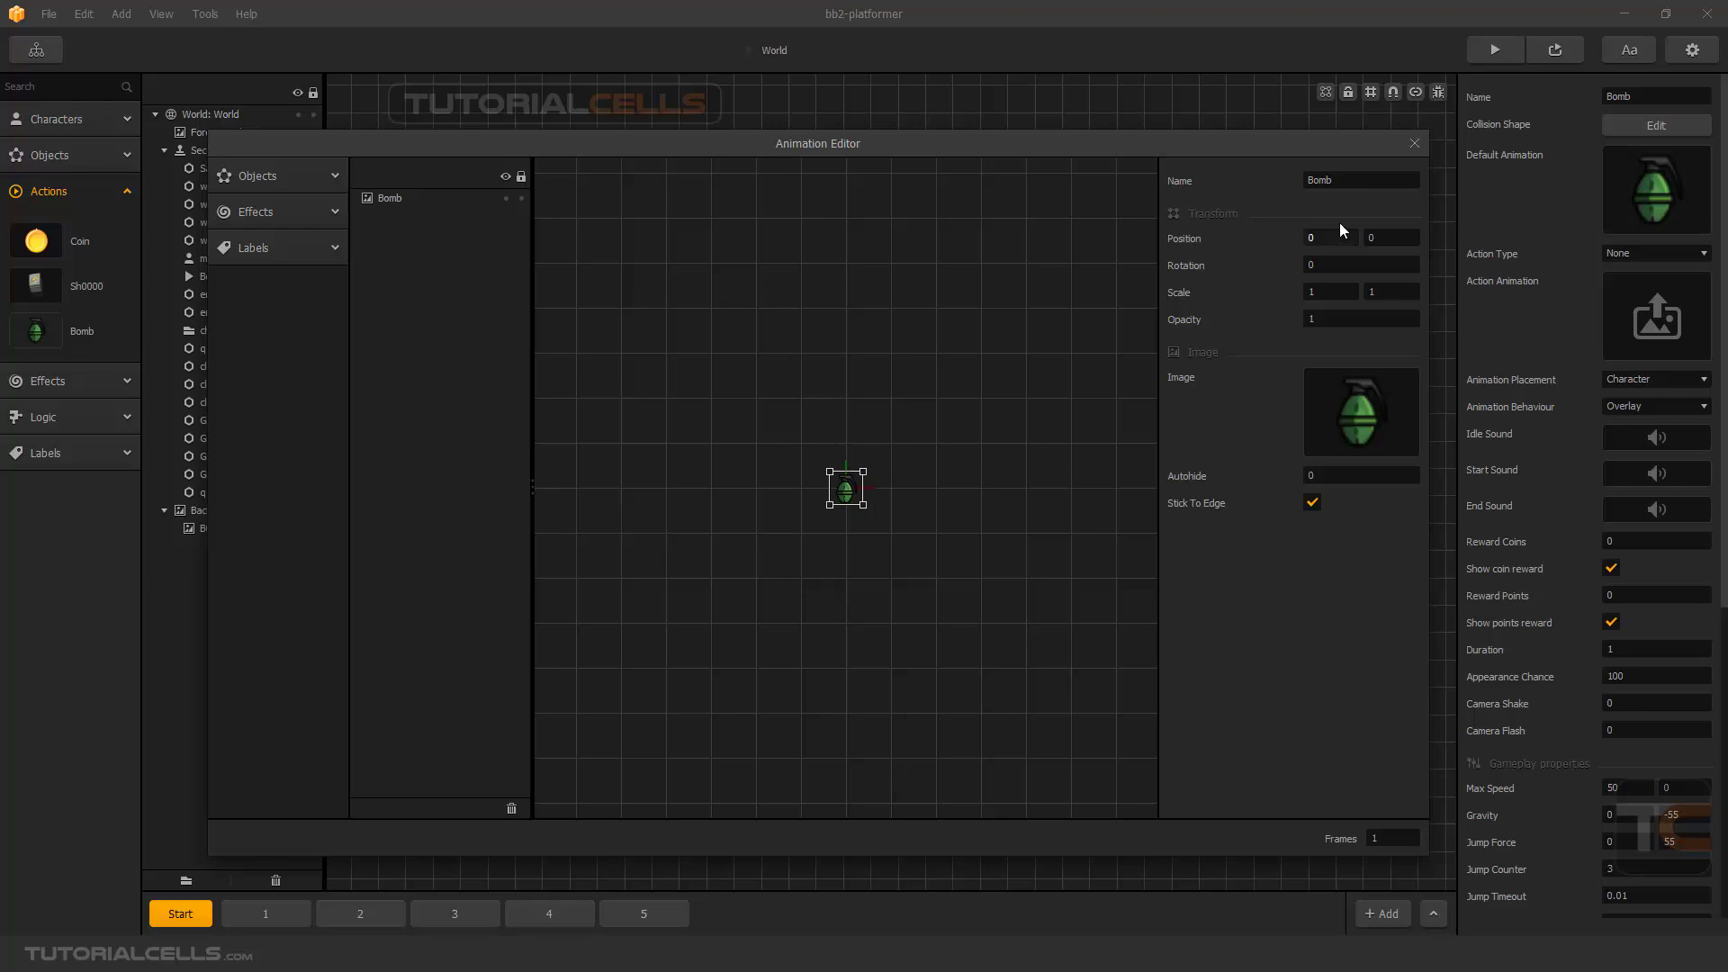
click(1414, 144)
mouse_move(1629, 180)
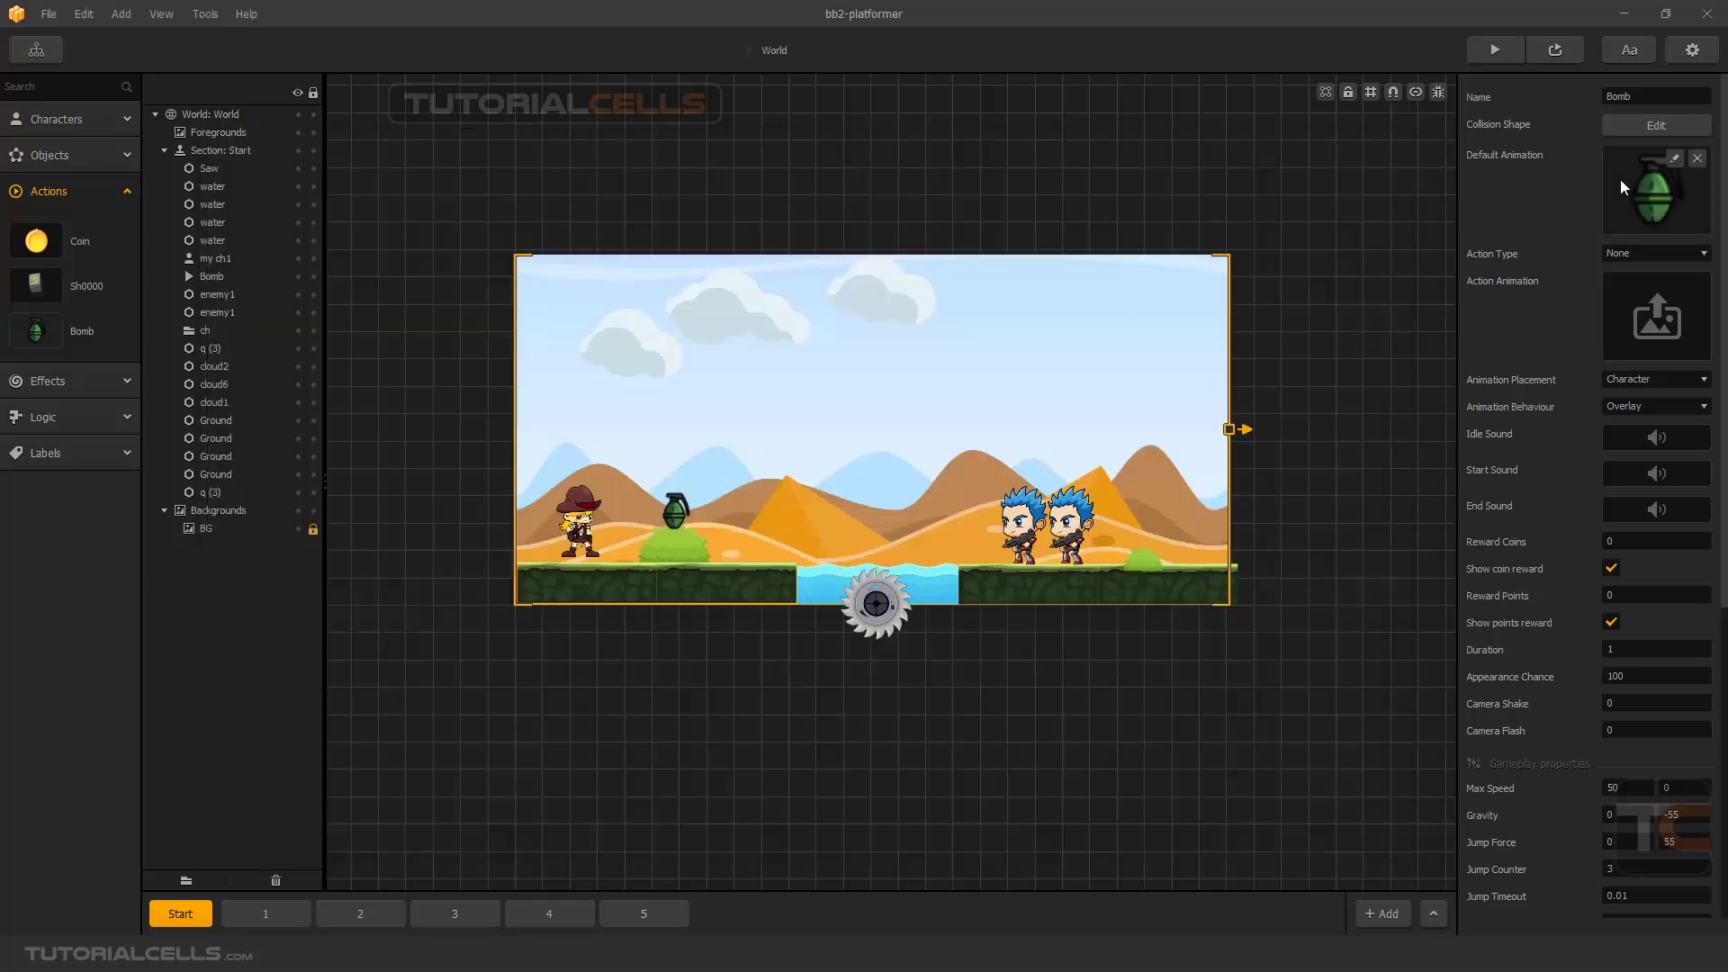
click(1642, 126)
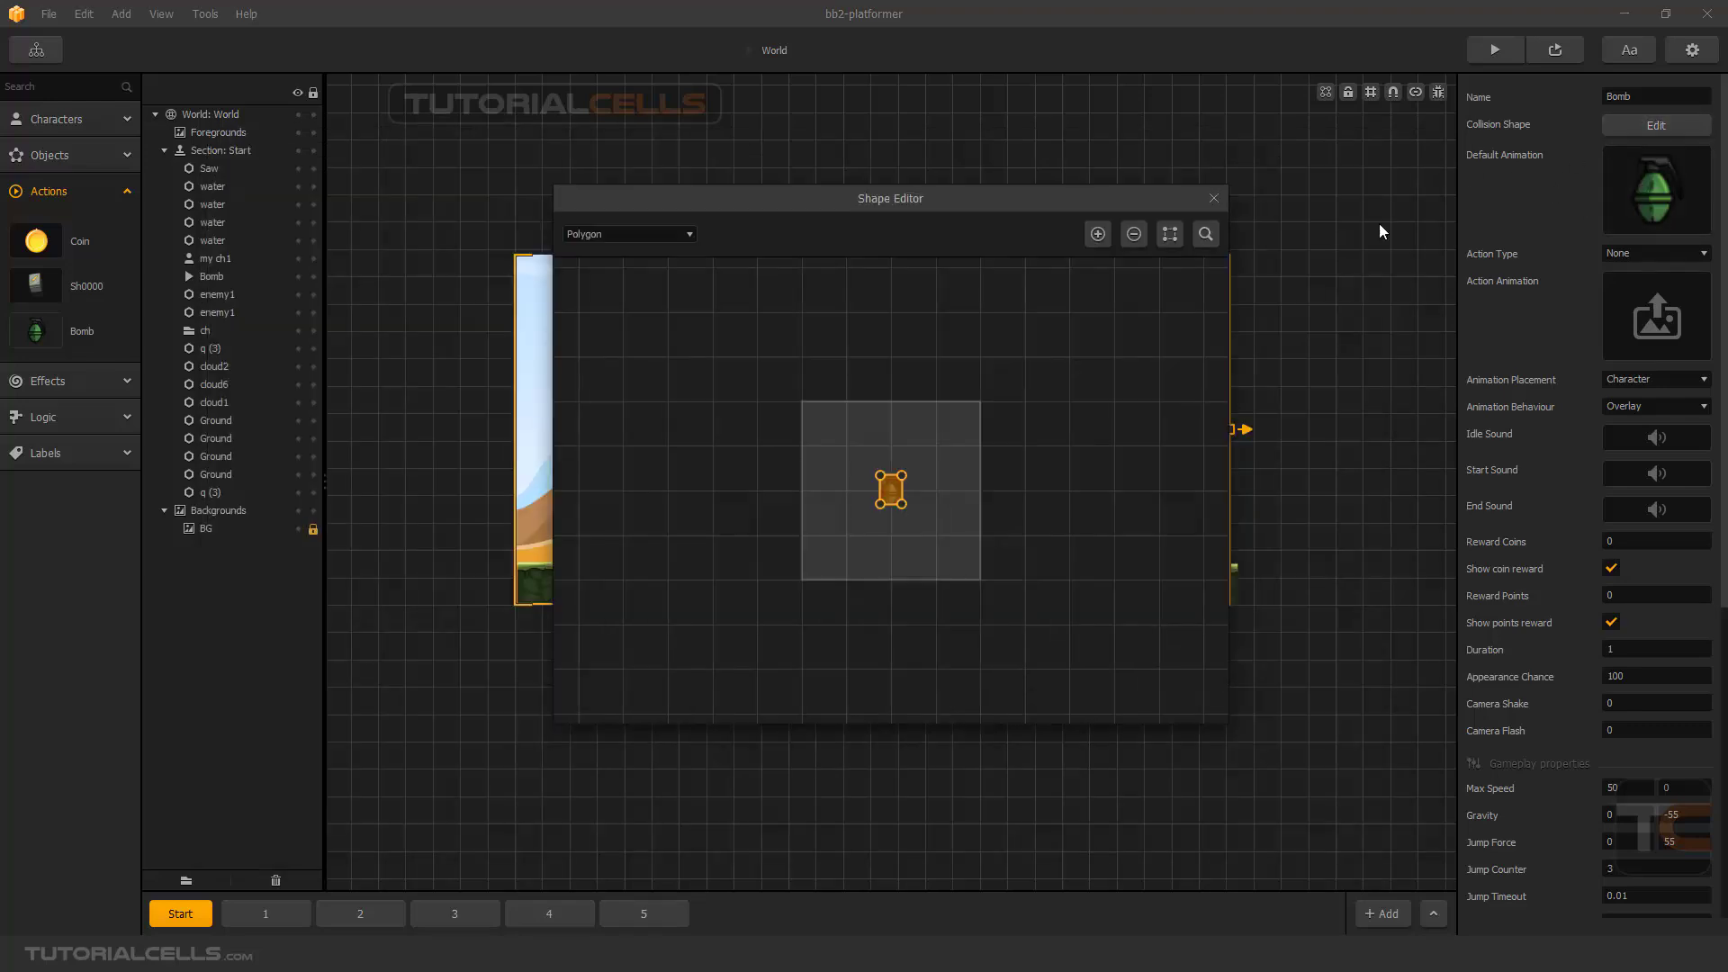
scroll(904, 491, up, 3)
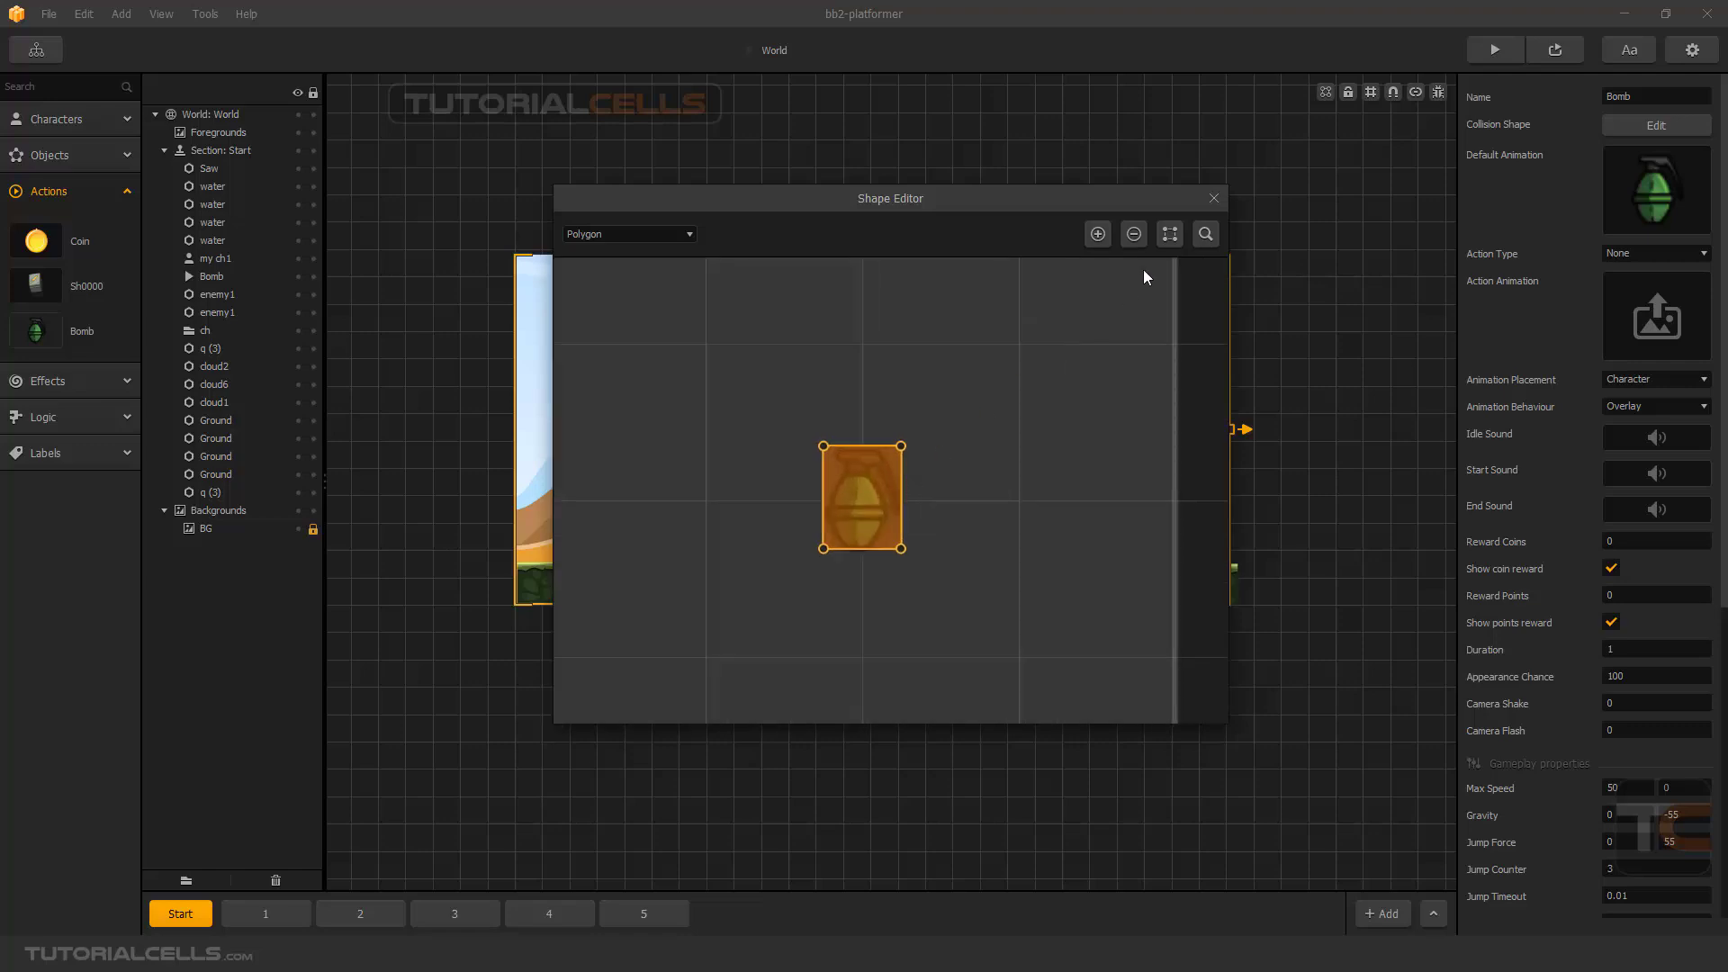
click(1214, 198)
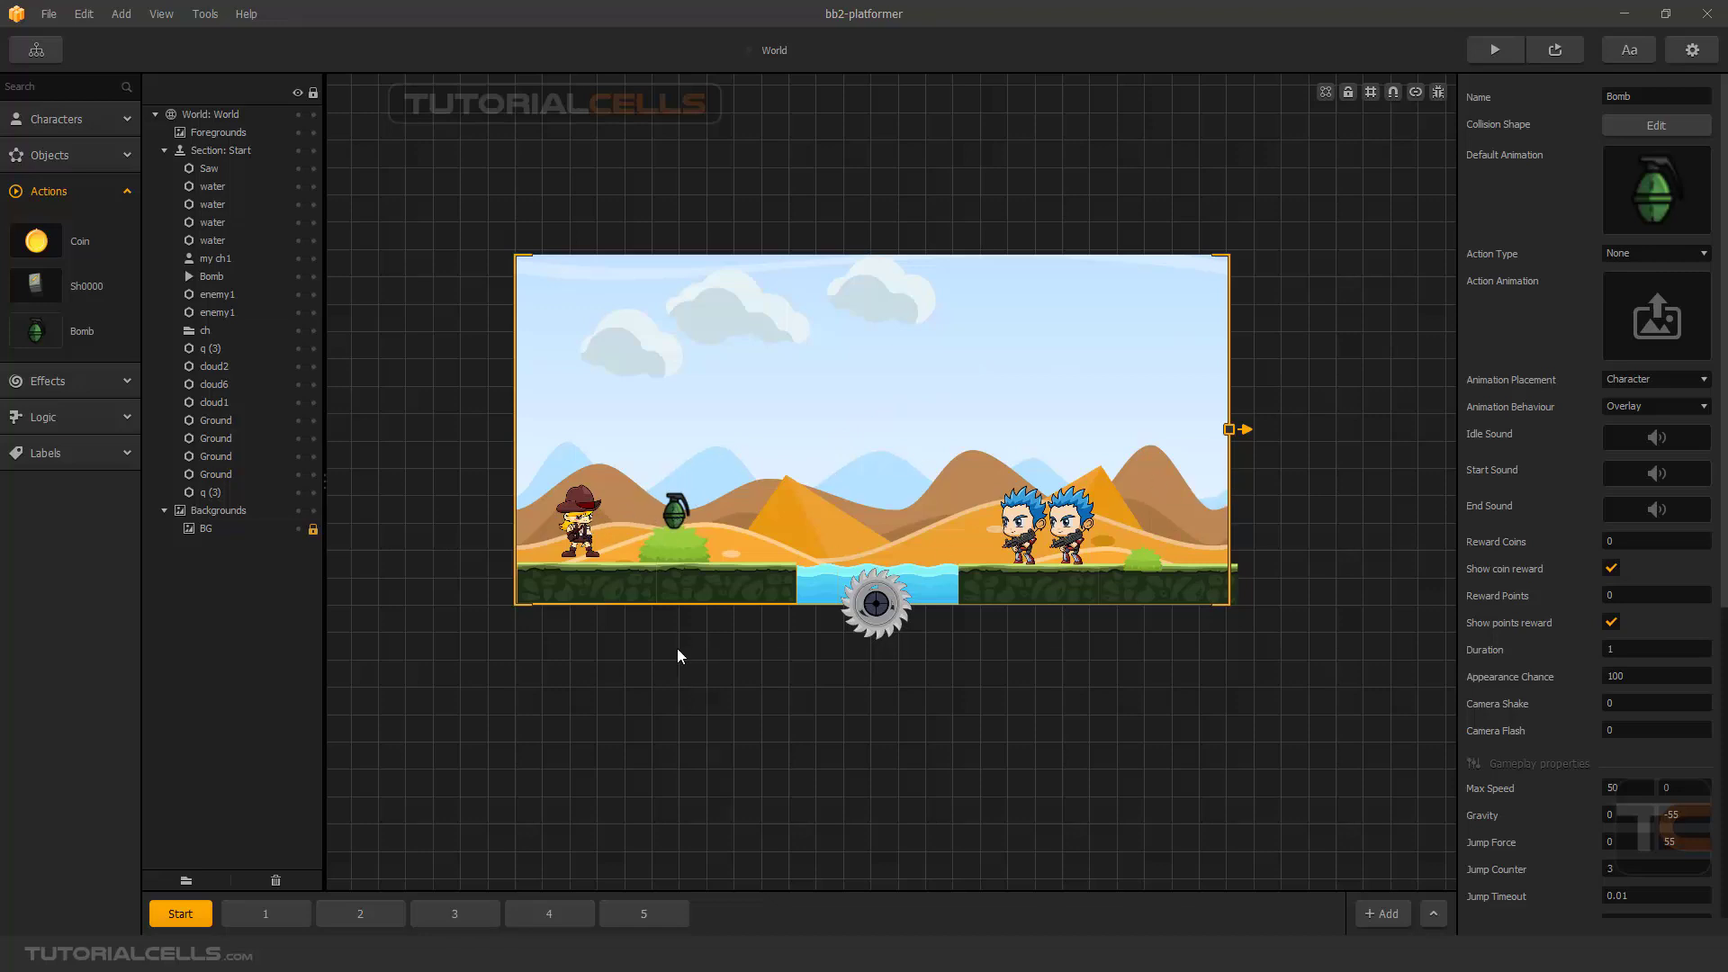
Step: Assign all 64 Fort Explosion F_exp frames as the Bomb's Action Animation
key(alt+Tab)
click(1127, 273)
key(ctrl+a)
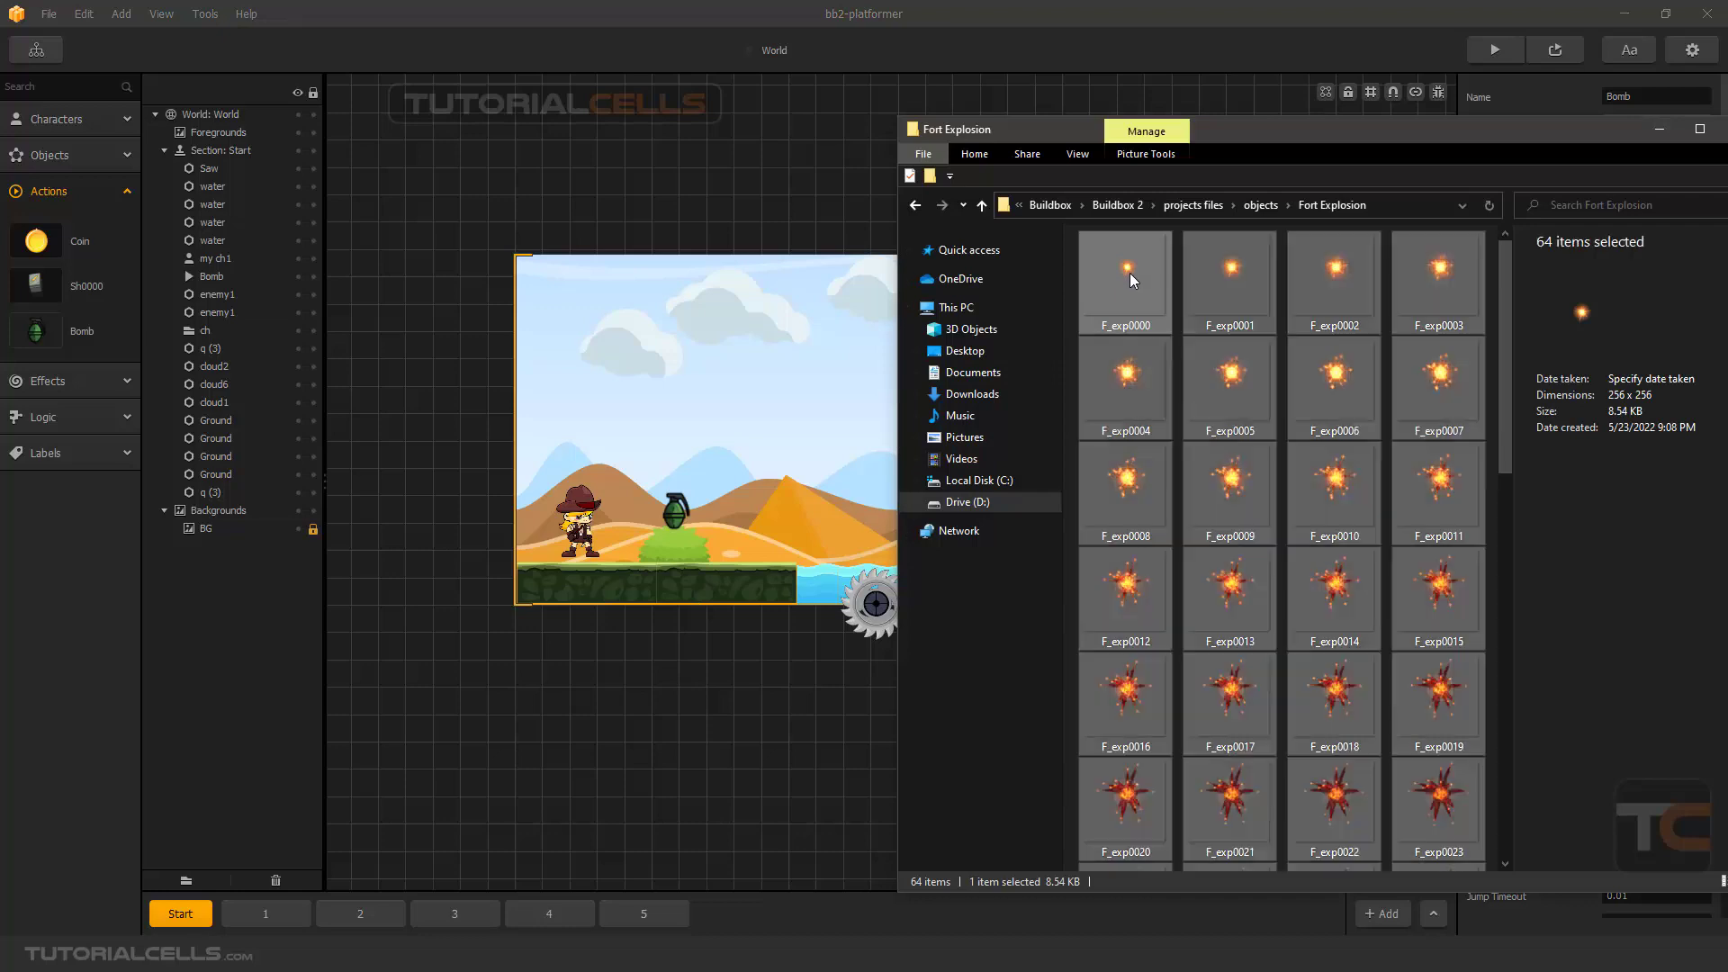
drag(1267, 131, 705, 173)
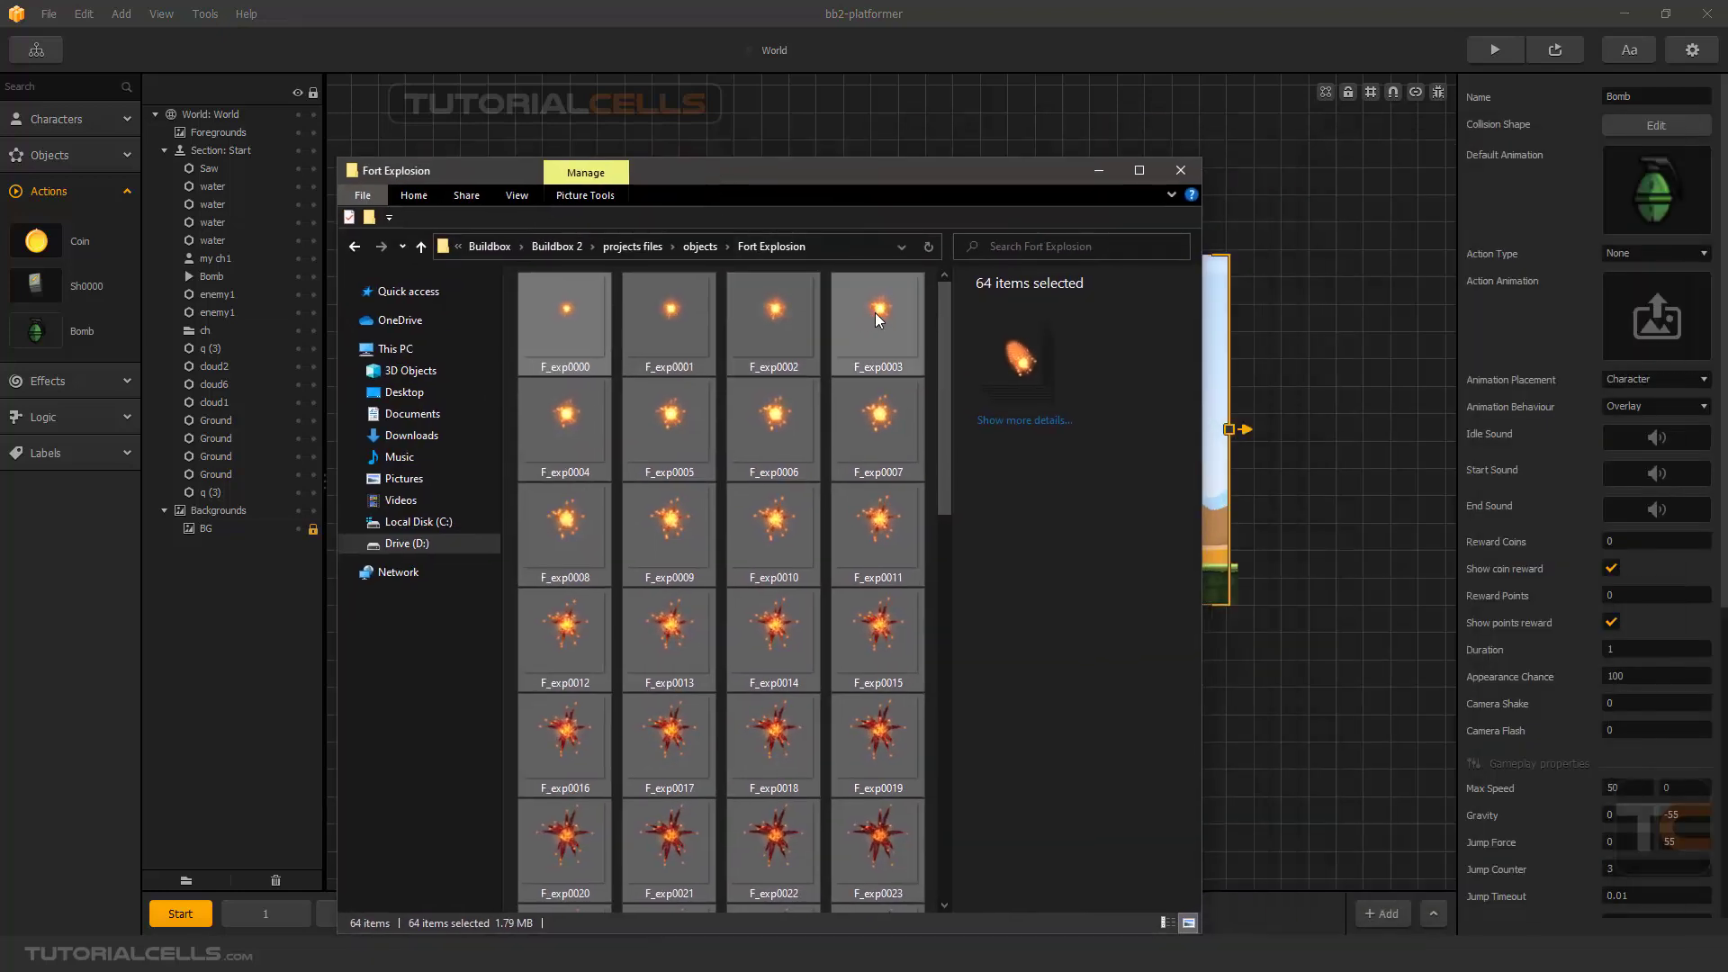
drag(875, 312, 1656, 306)
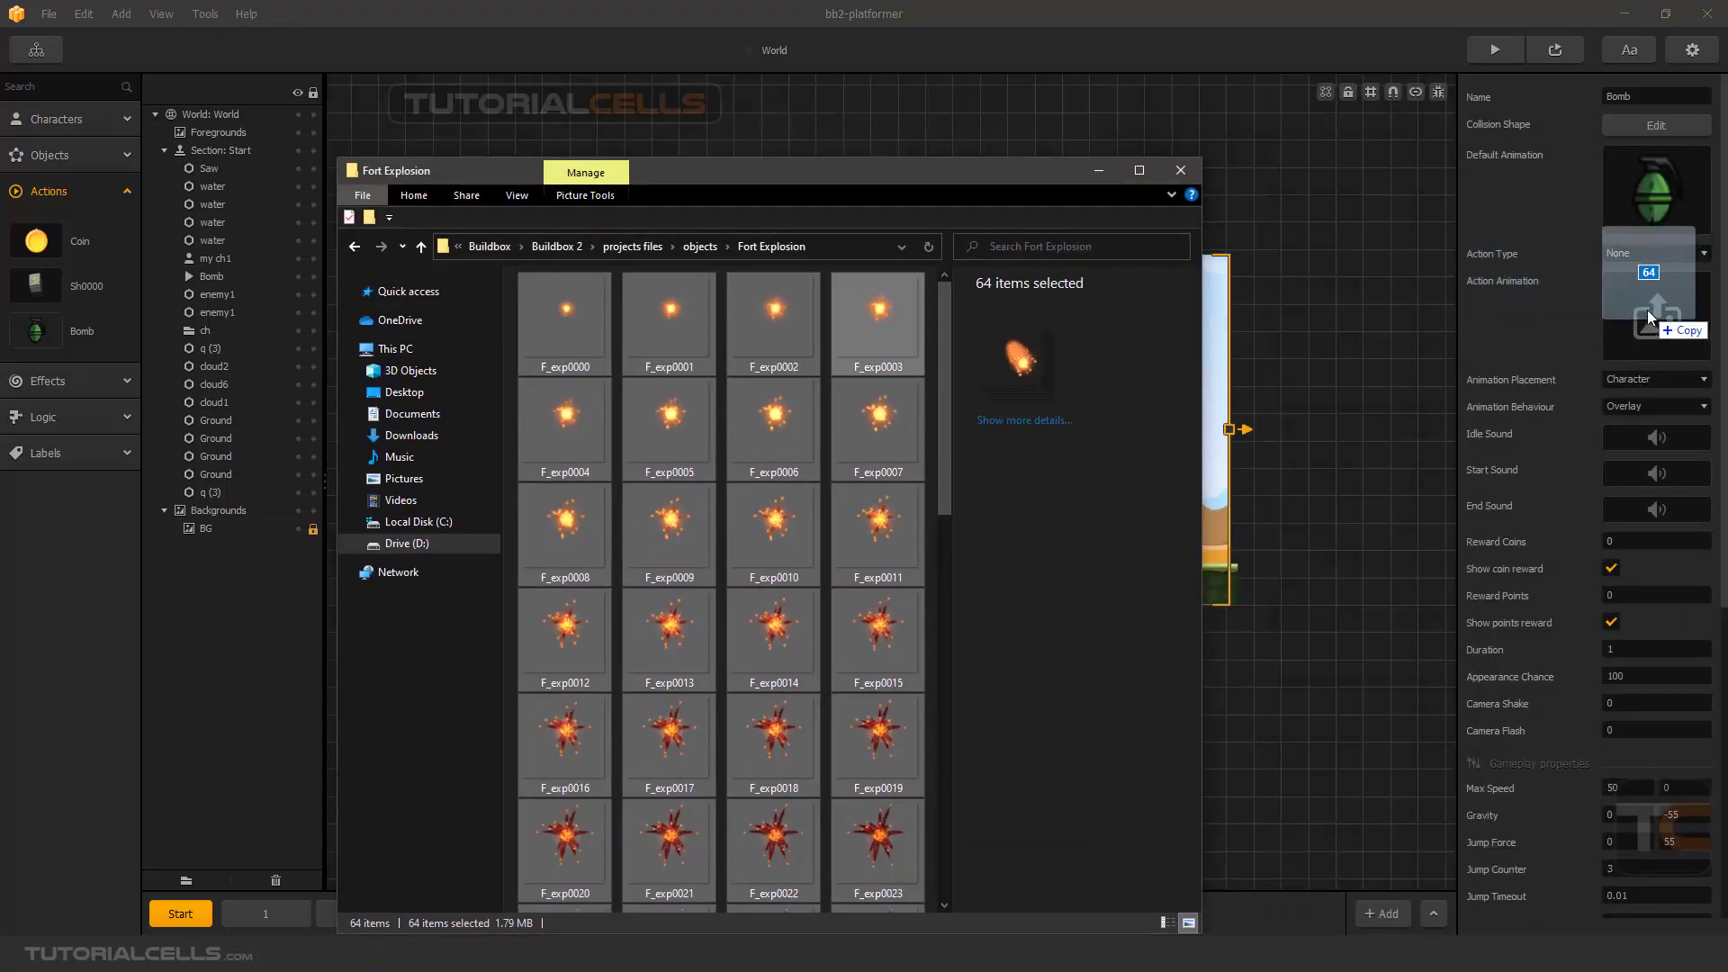
click(1110, 171)
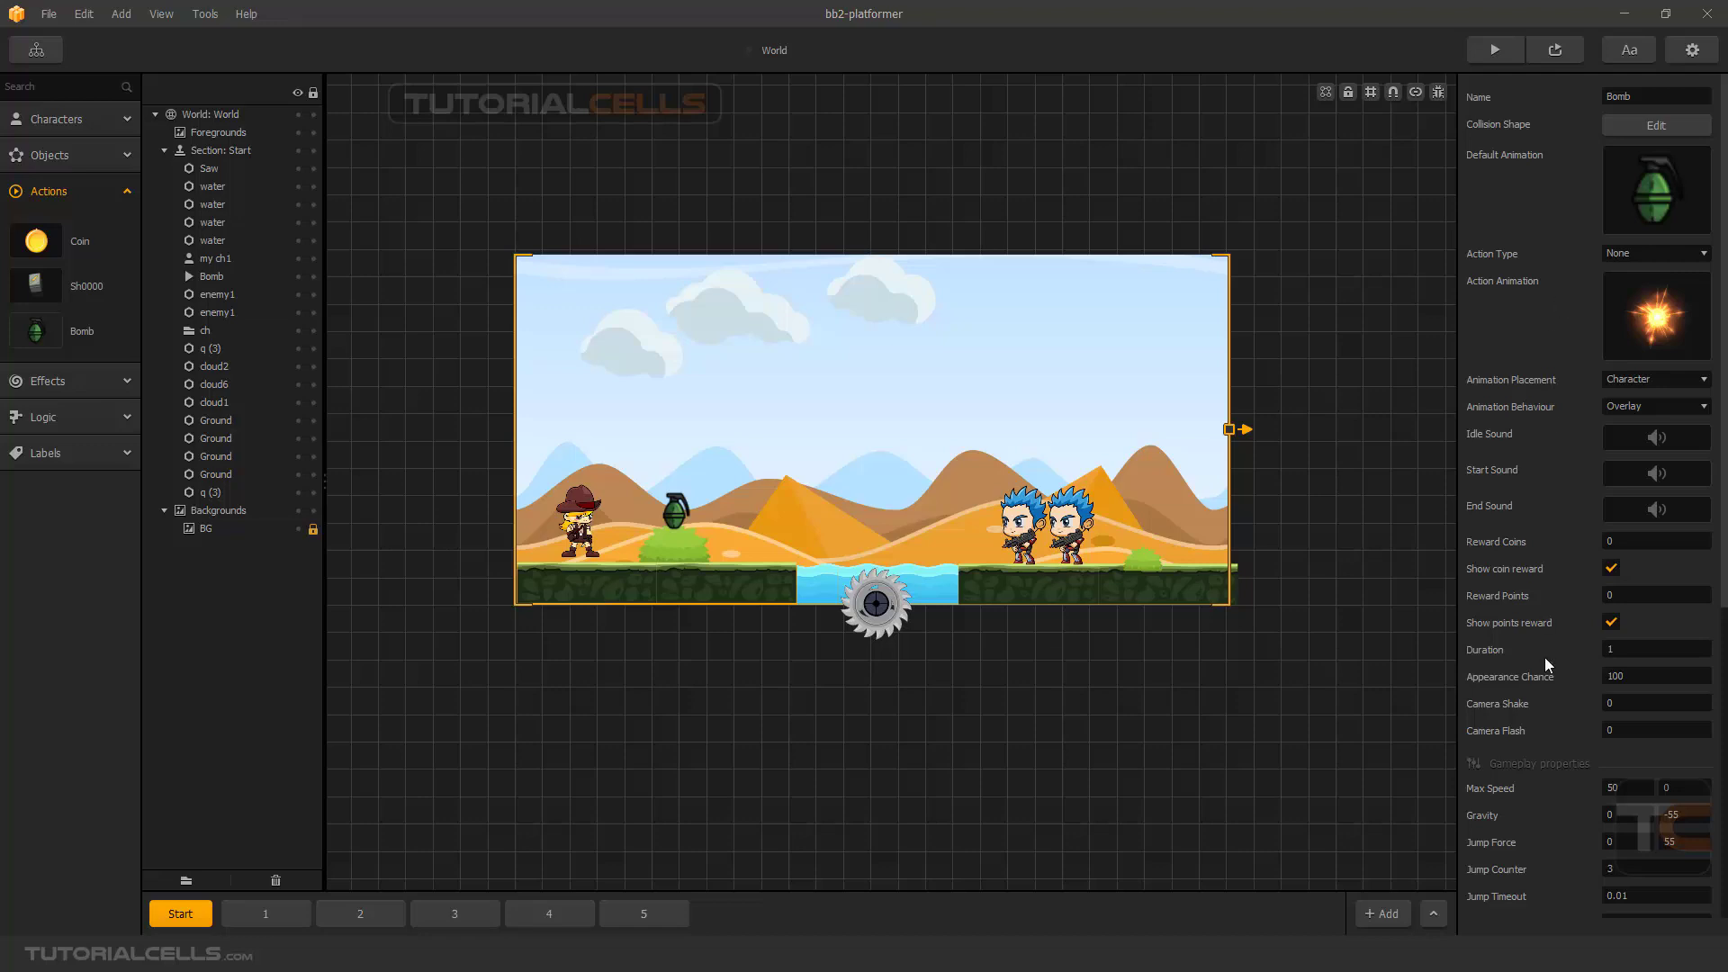
Step: Set Action Type Kill All Enemies, placement Action, behaviour Replace, and Camera Shake 0.3
click(1654, 254)
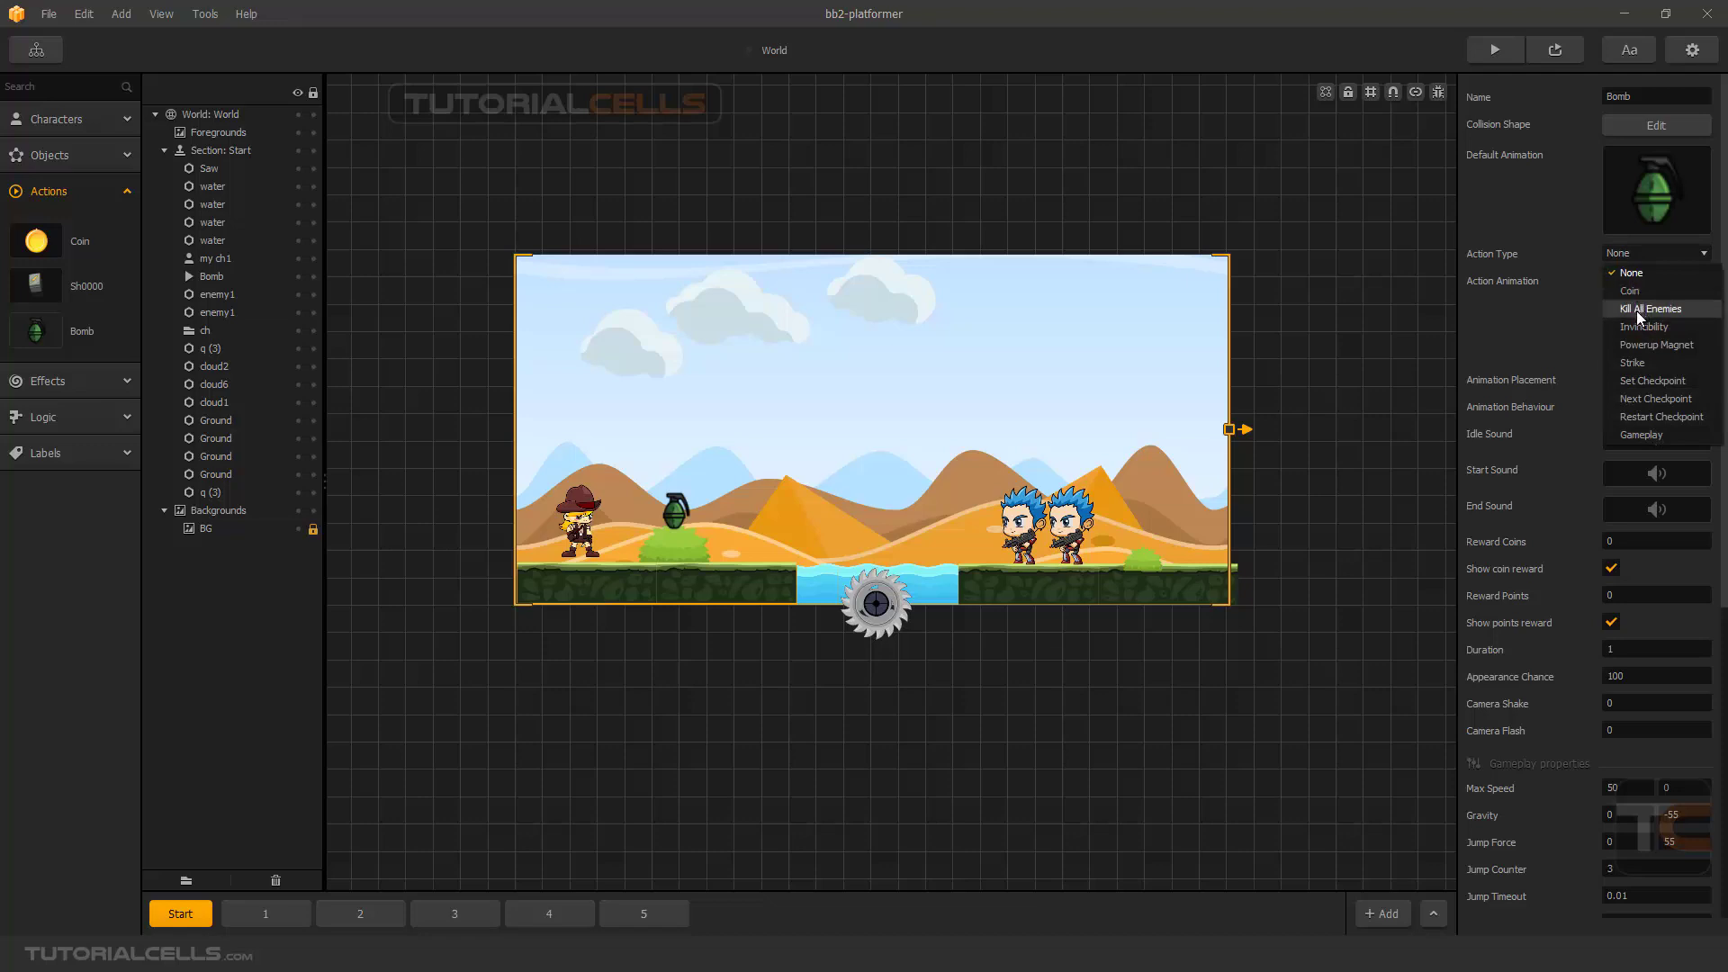
click(1633, 309)
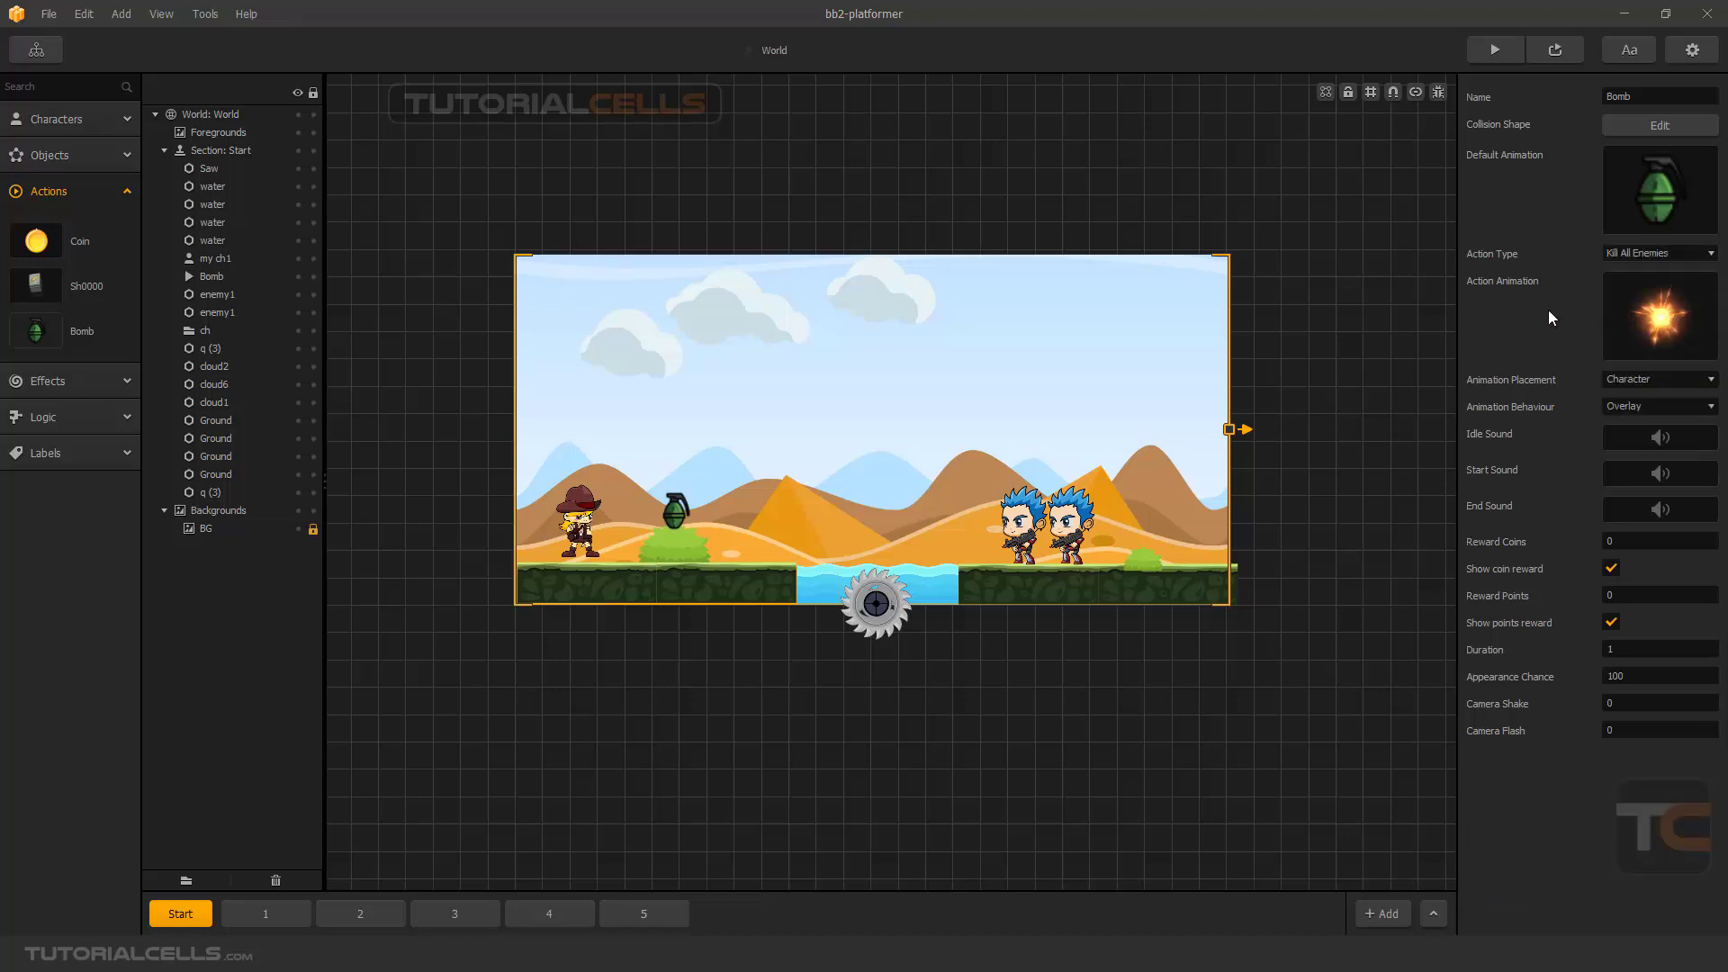
mouse_move(1632, 191)
click(1625, 389)
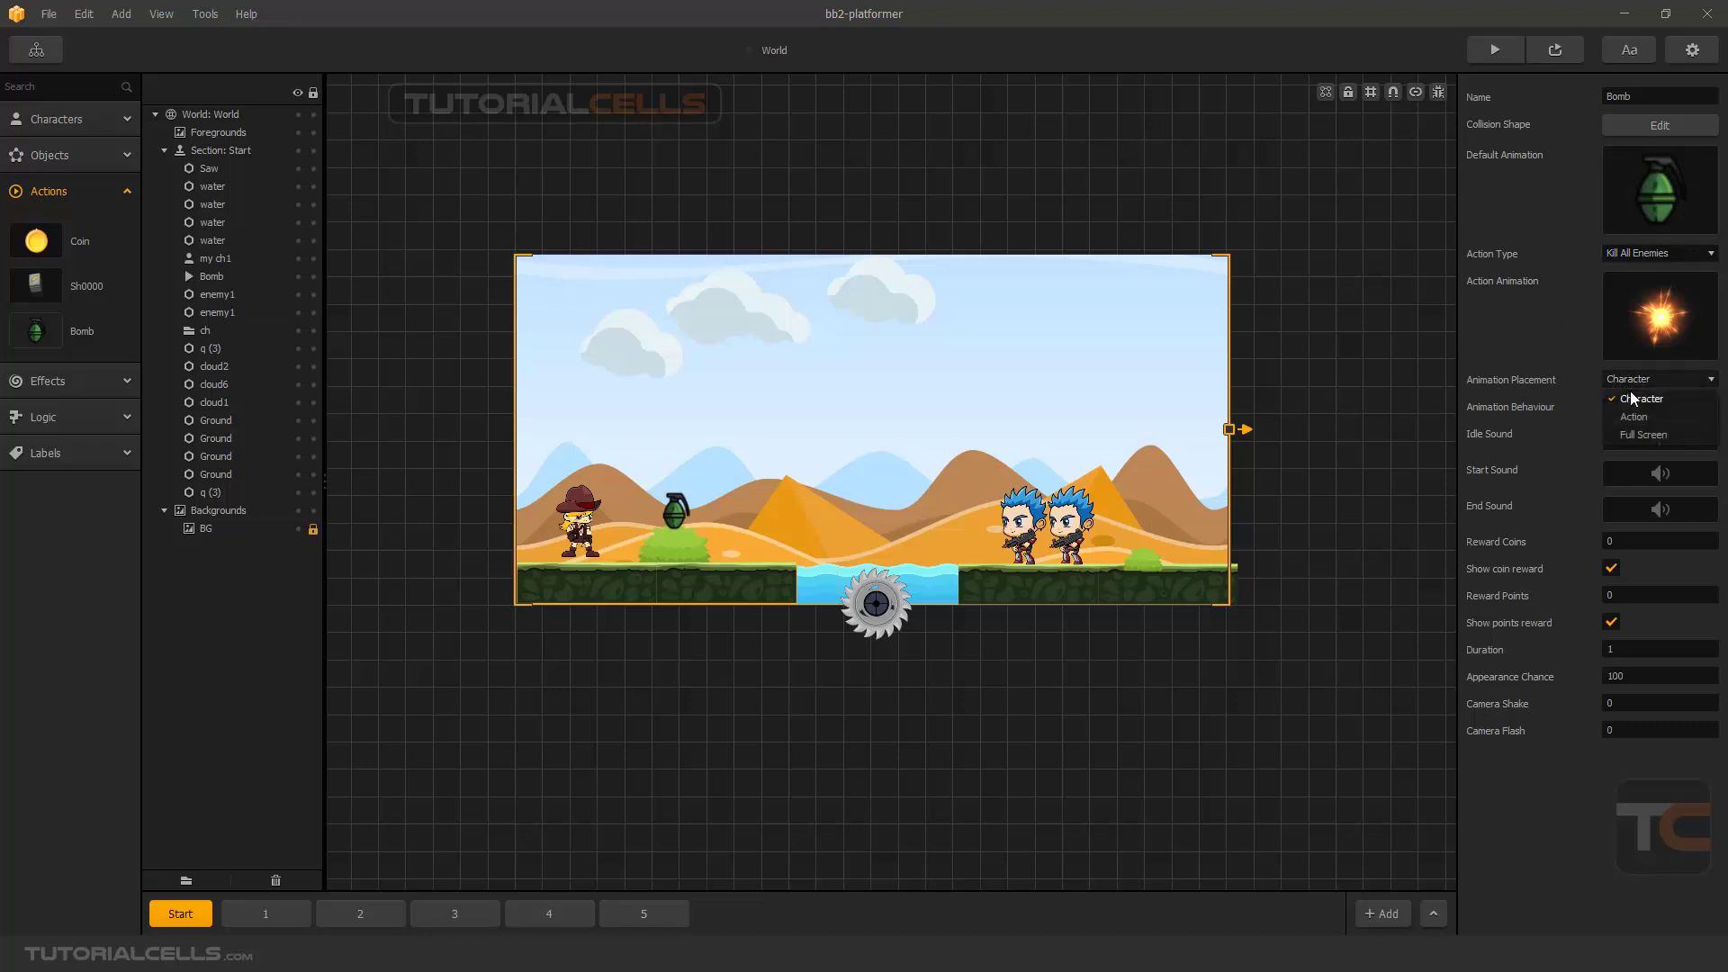
click(1633, 414)
click(1622, 408)
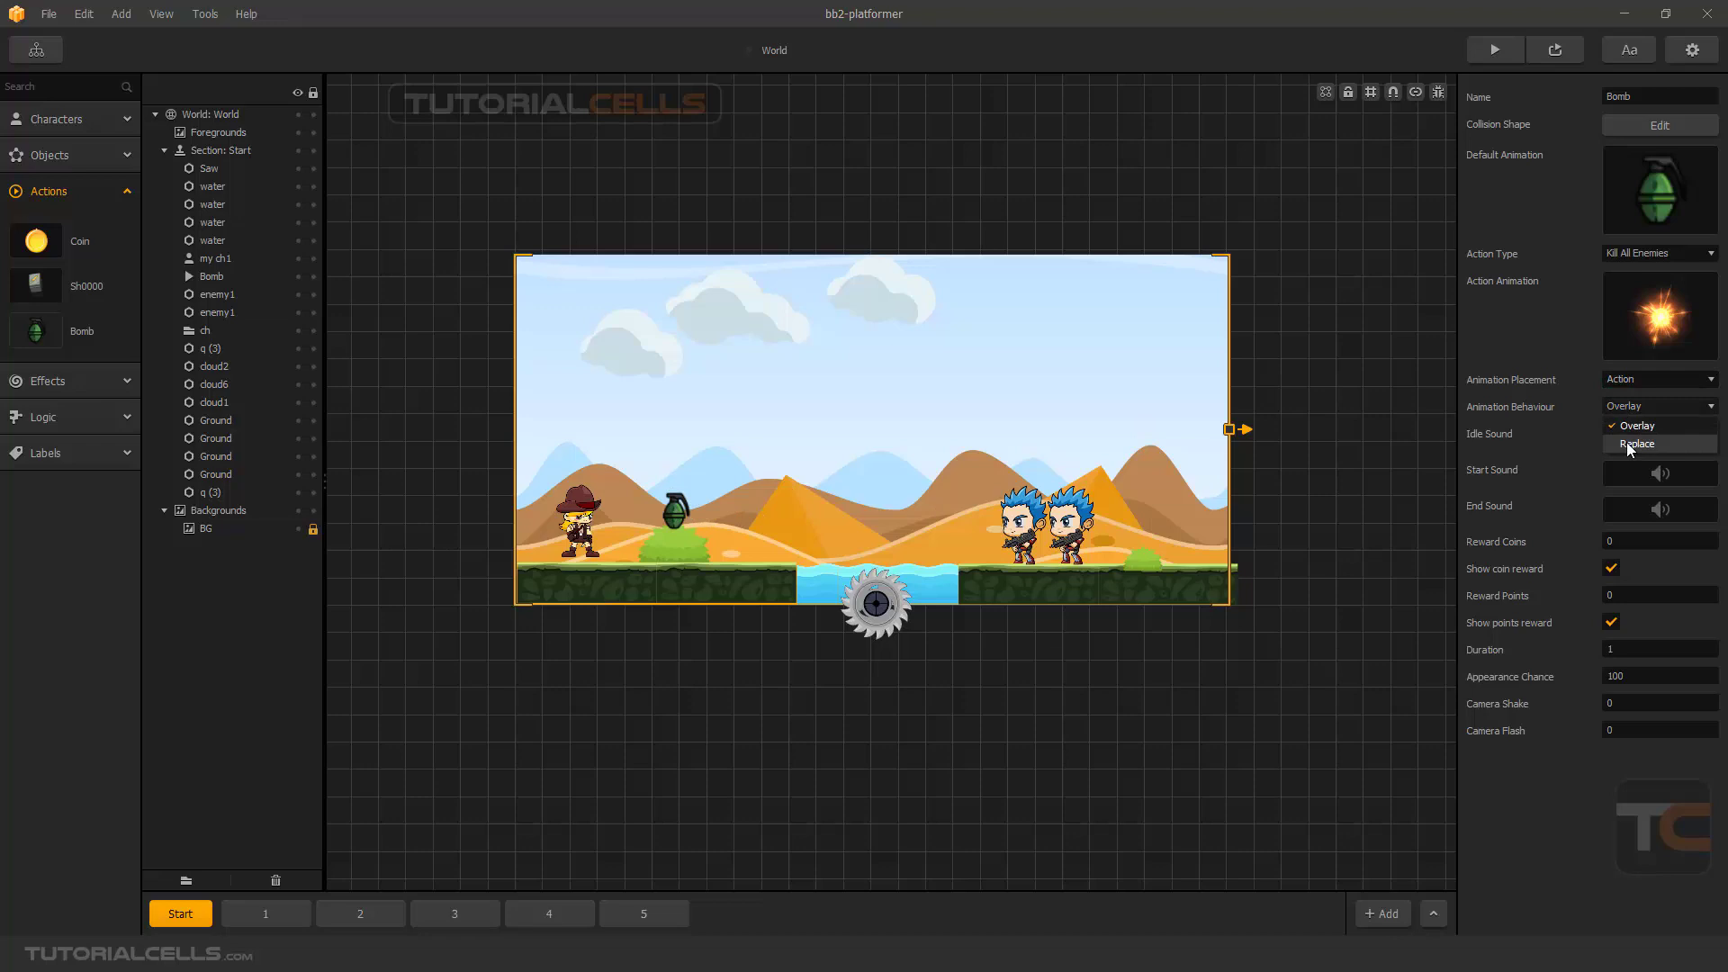
click(1627, 441)
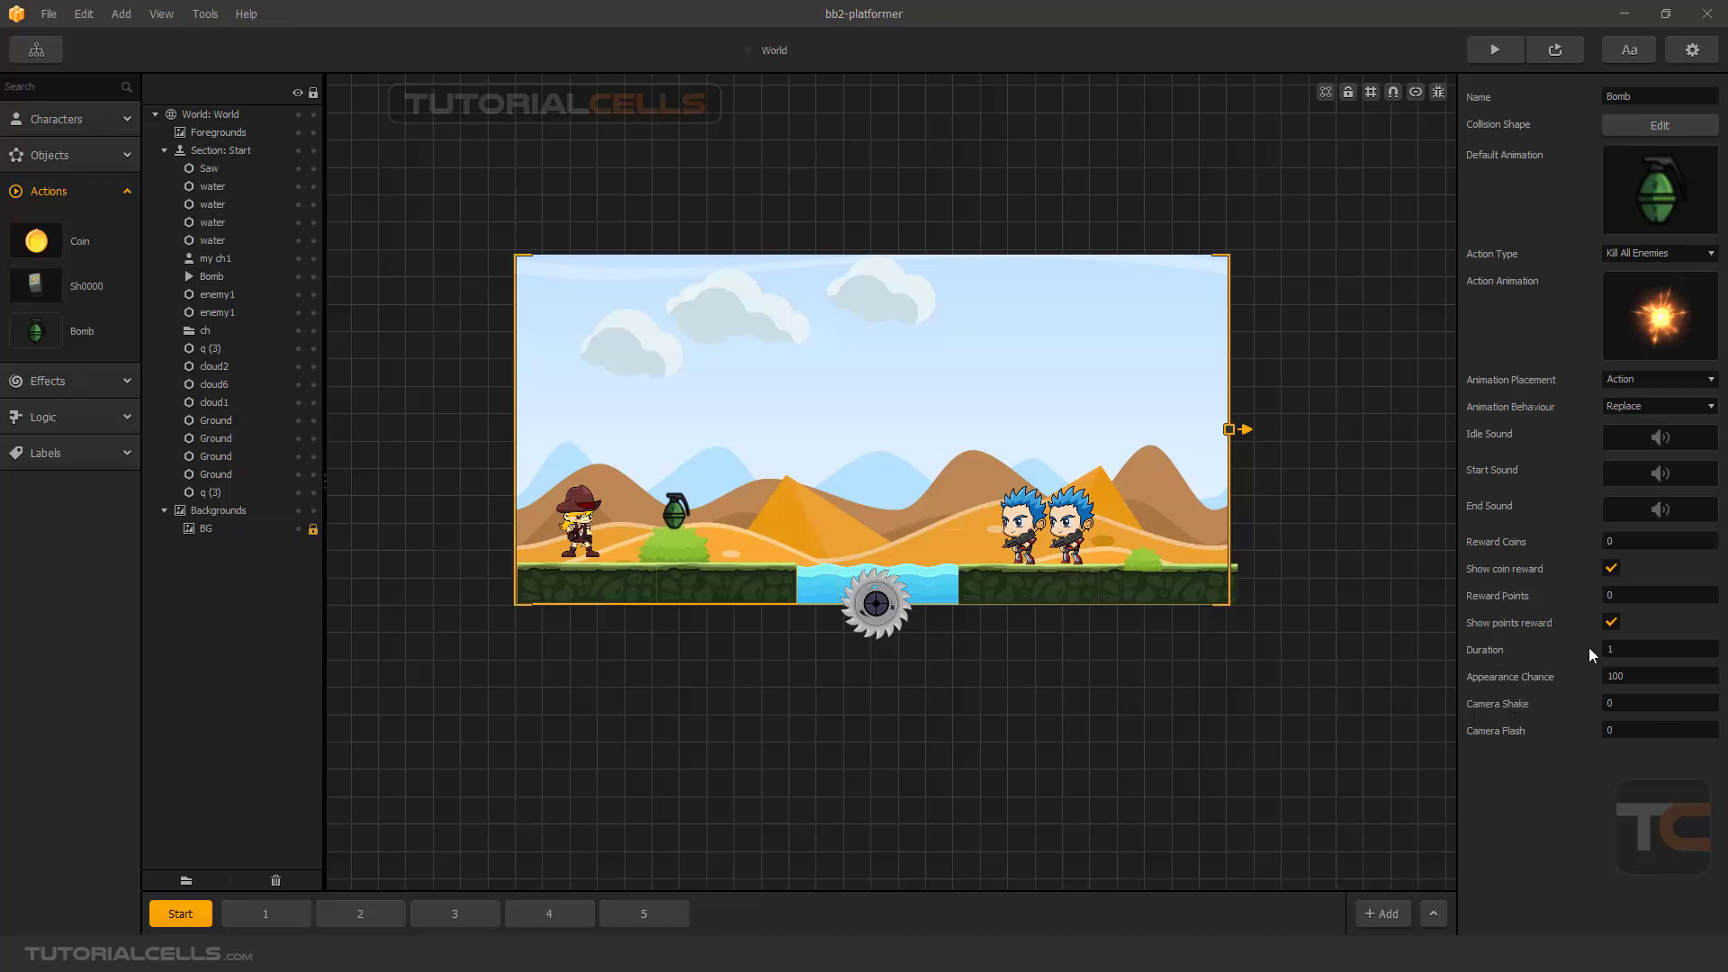
click(1646, 709)
click(1534, 754)
Step: Drag expolde.mp3 from the sounds folder onto the Bomb's Start Sound field
key(alt+Tab)
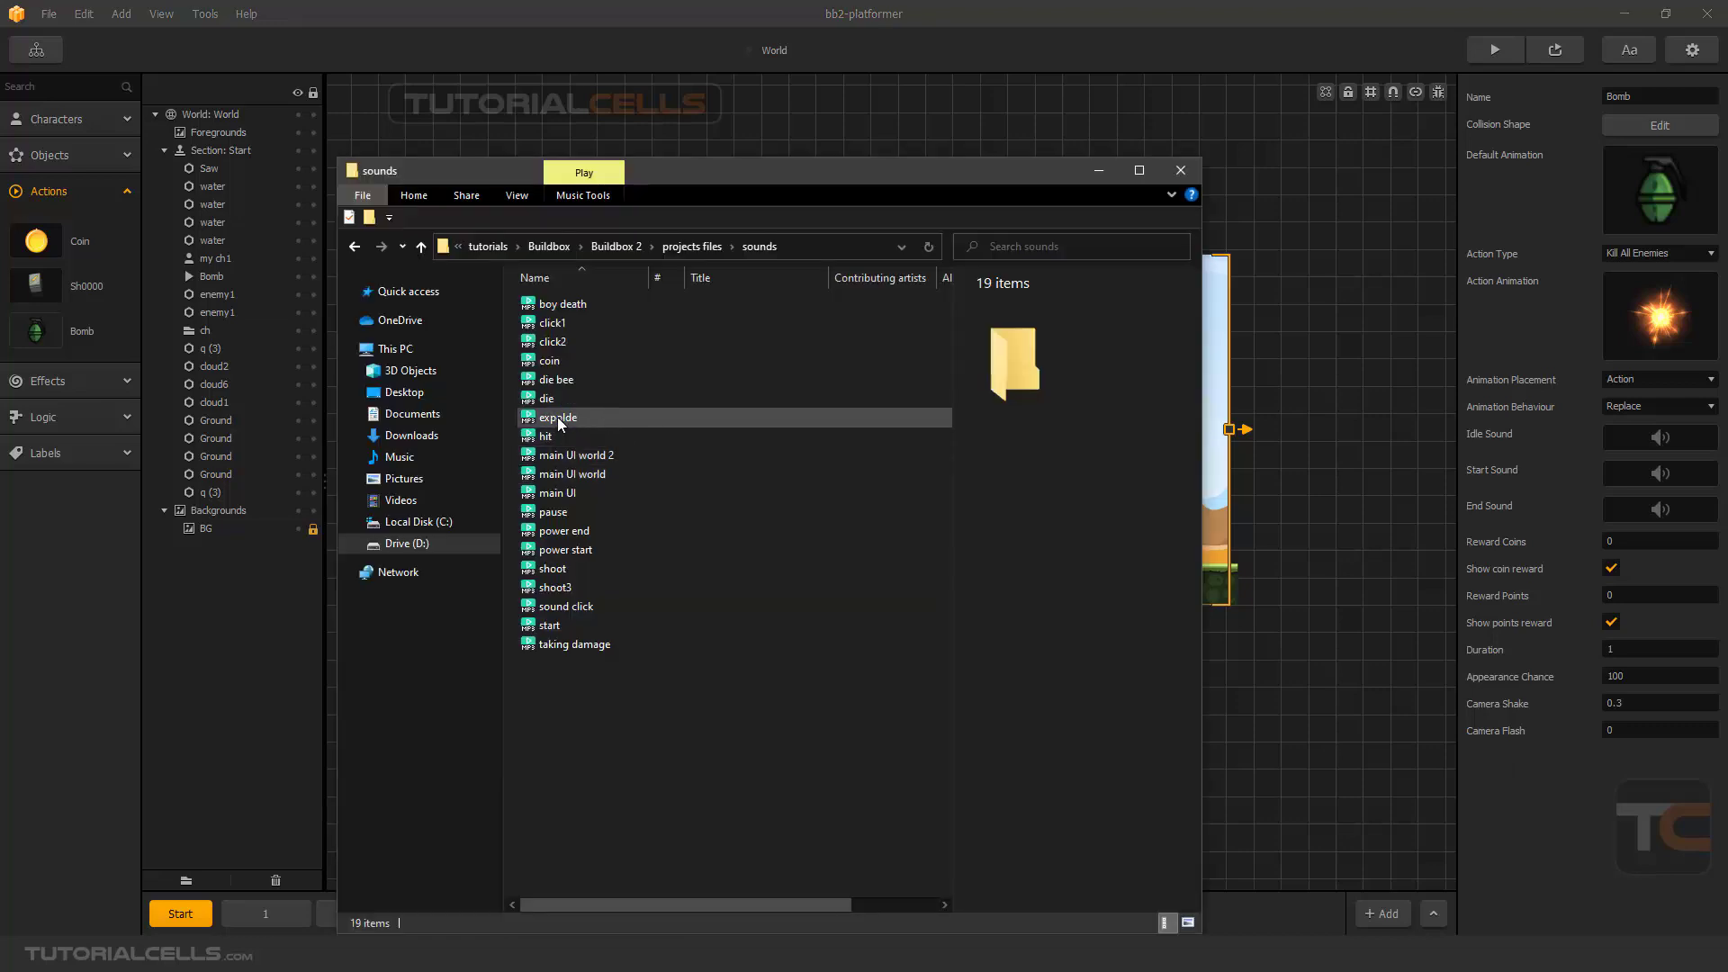
drag(558, 418, 1663, 483)
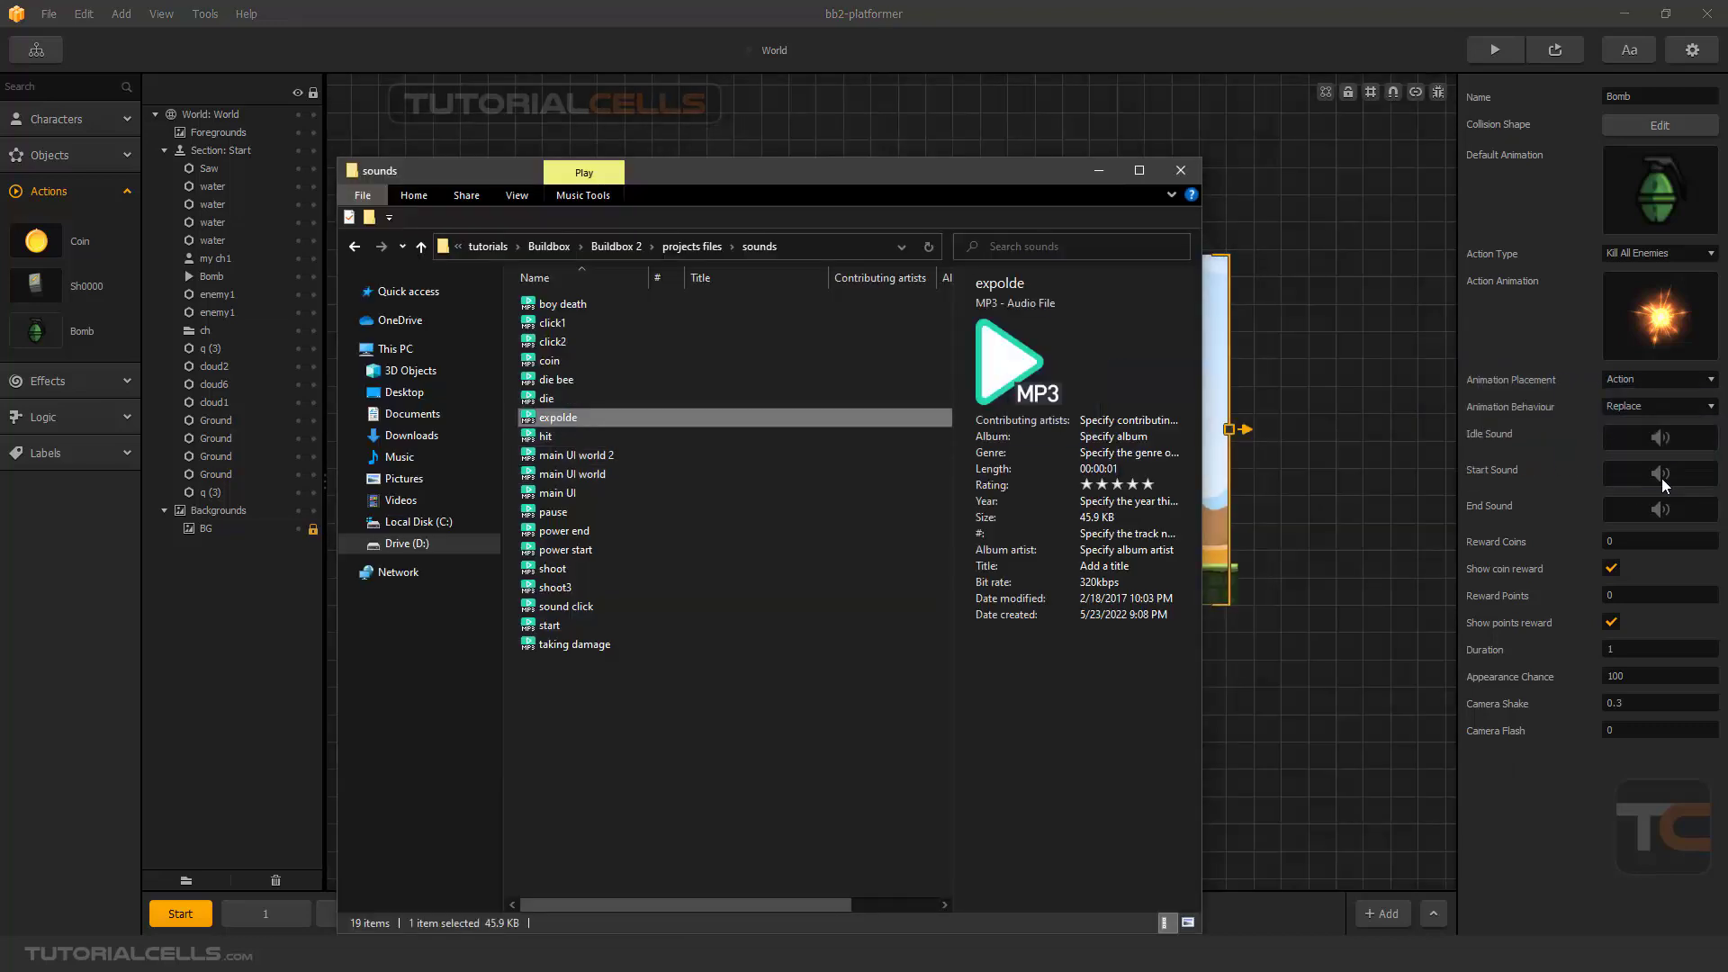
click(1180, 170)
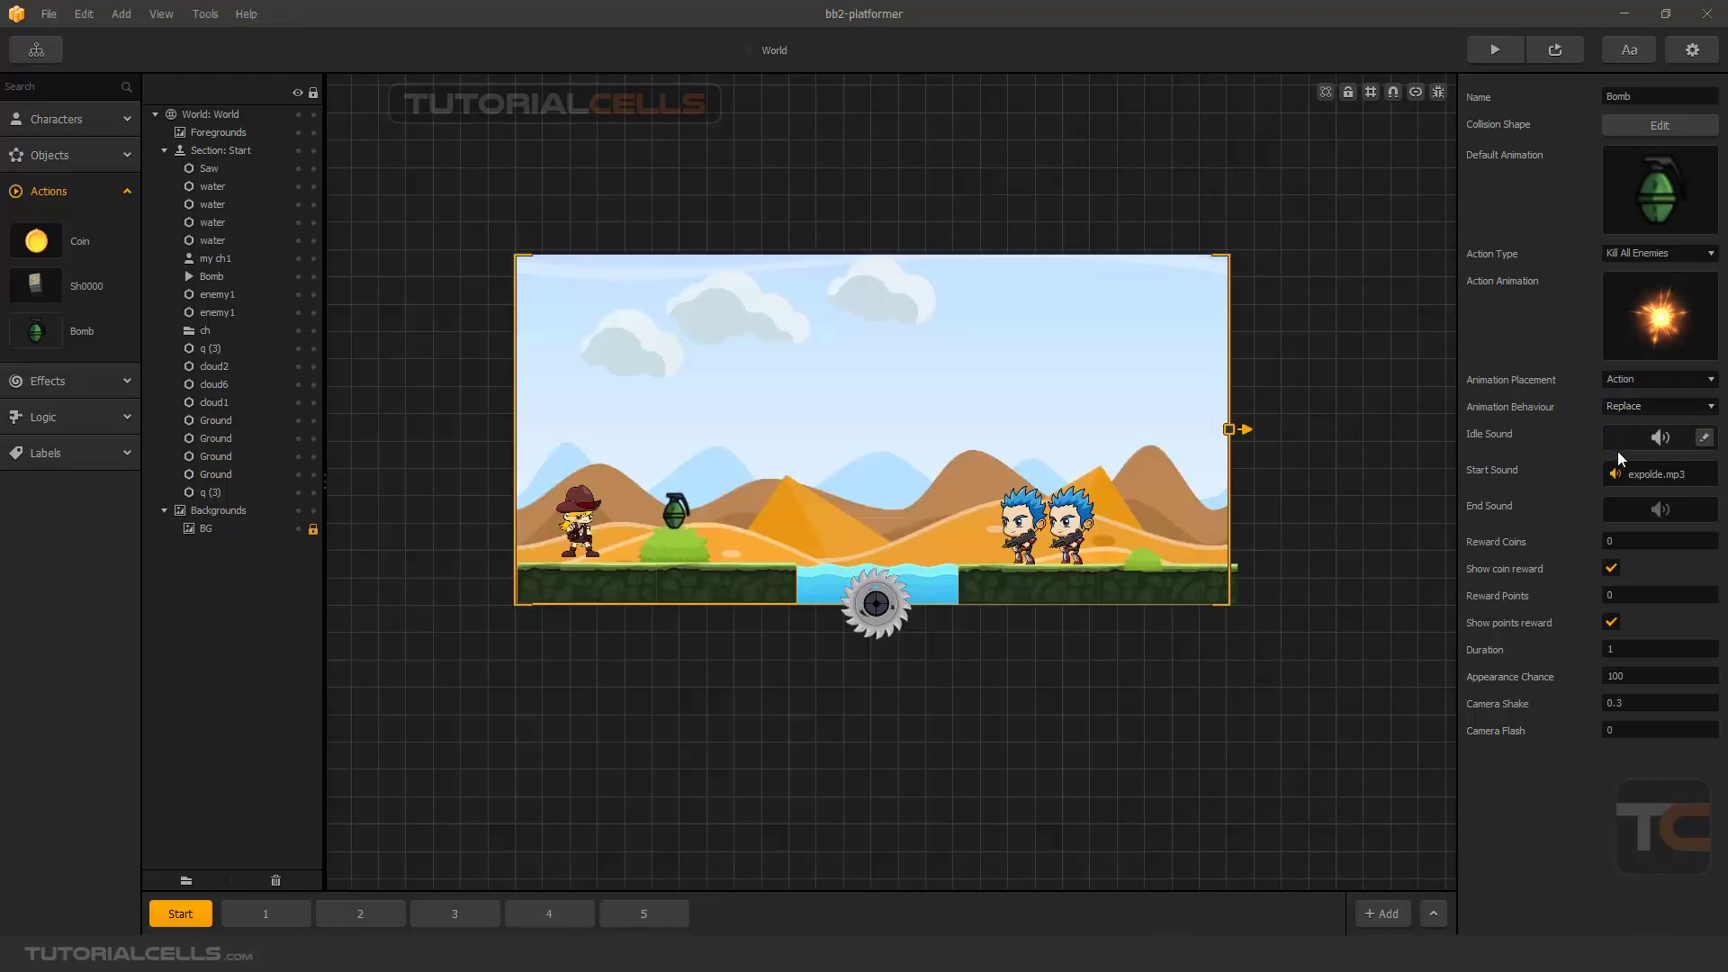
mouse_move(1617, 477)
click(1505, 51)
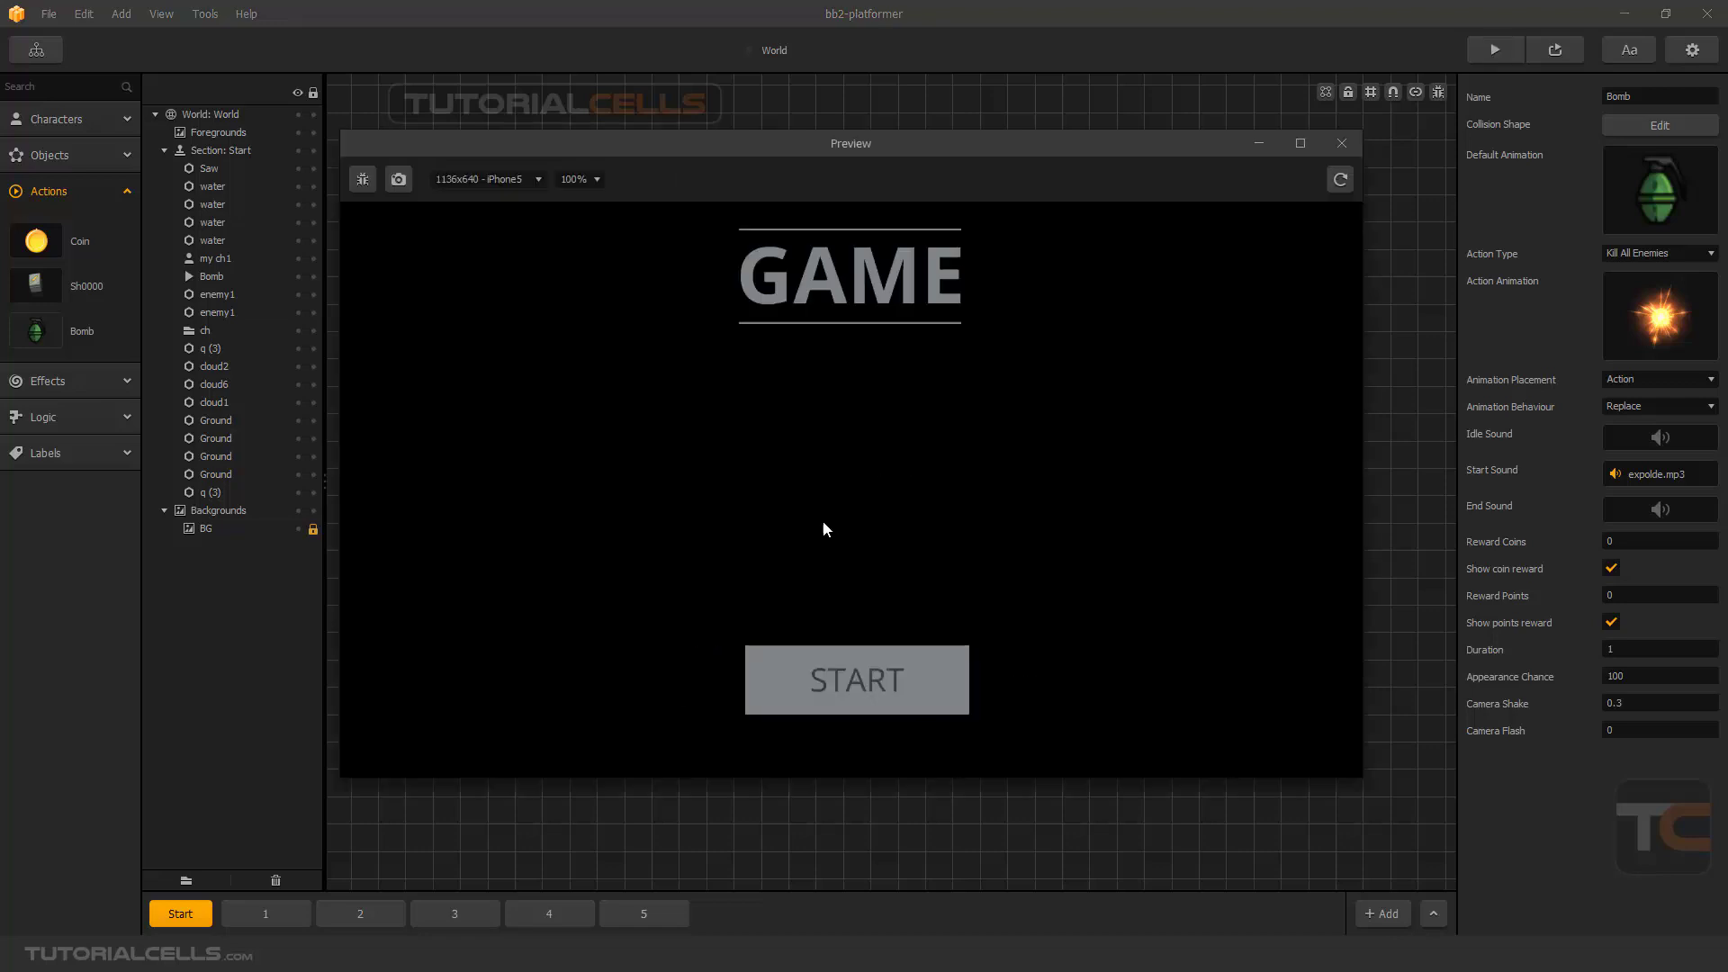
key(Escape)
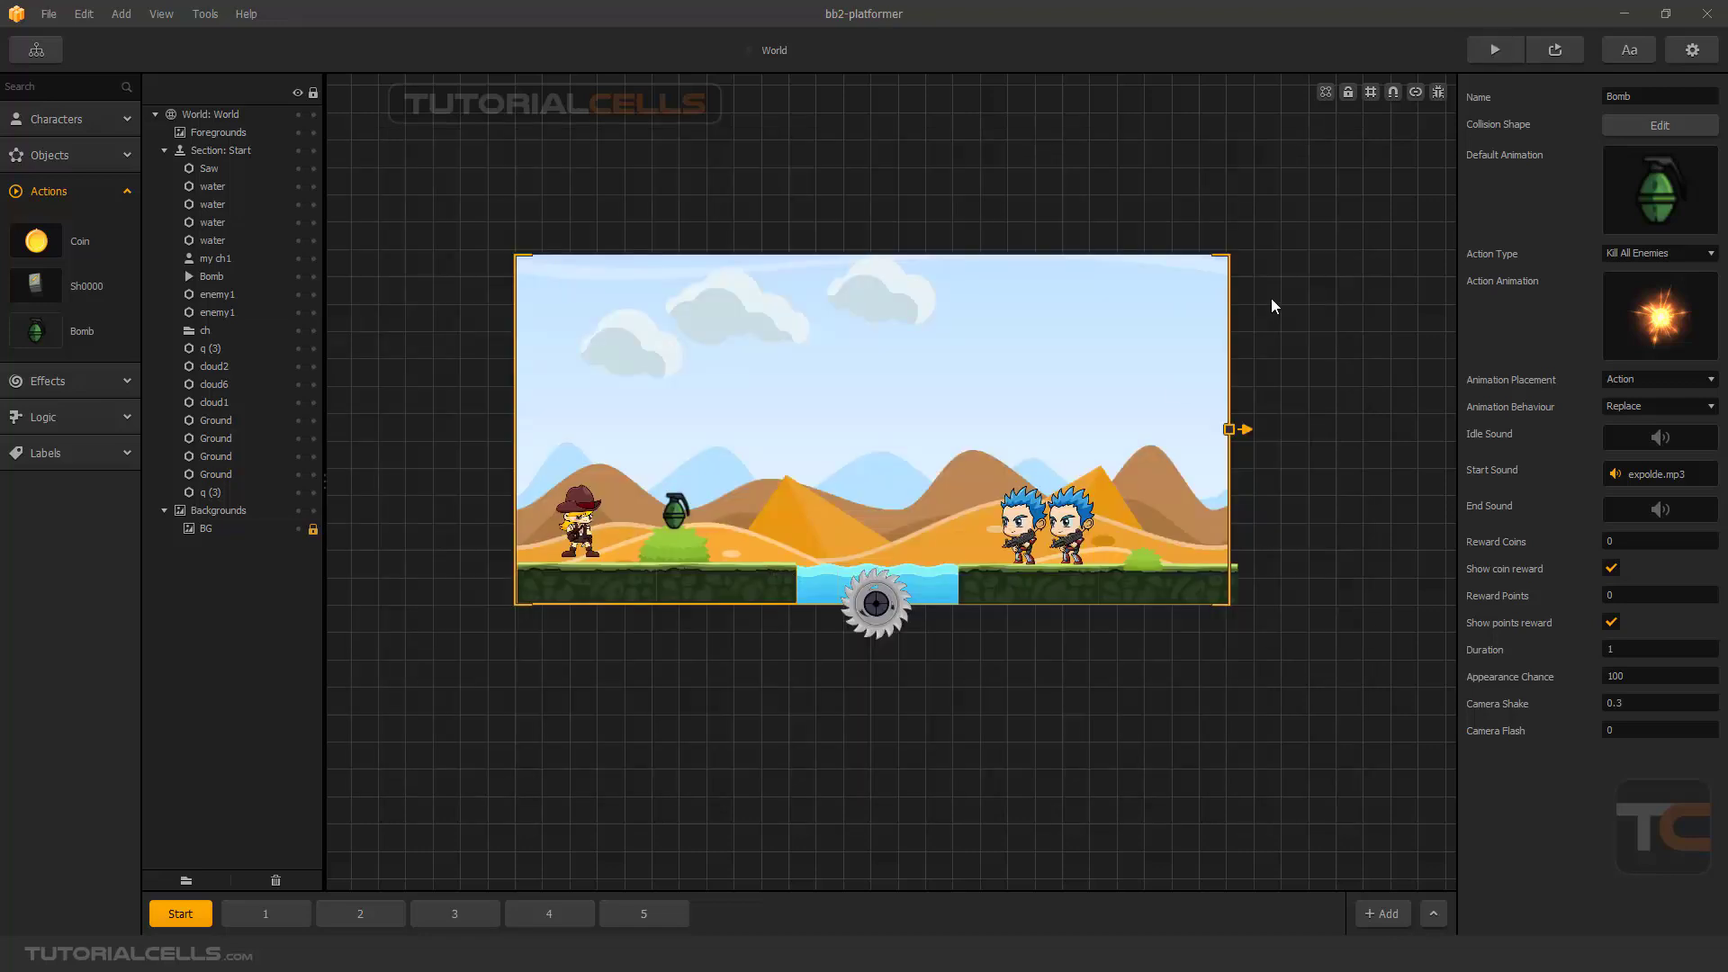
click(1493, 52)
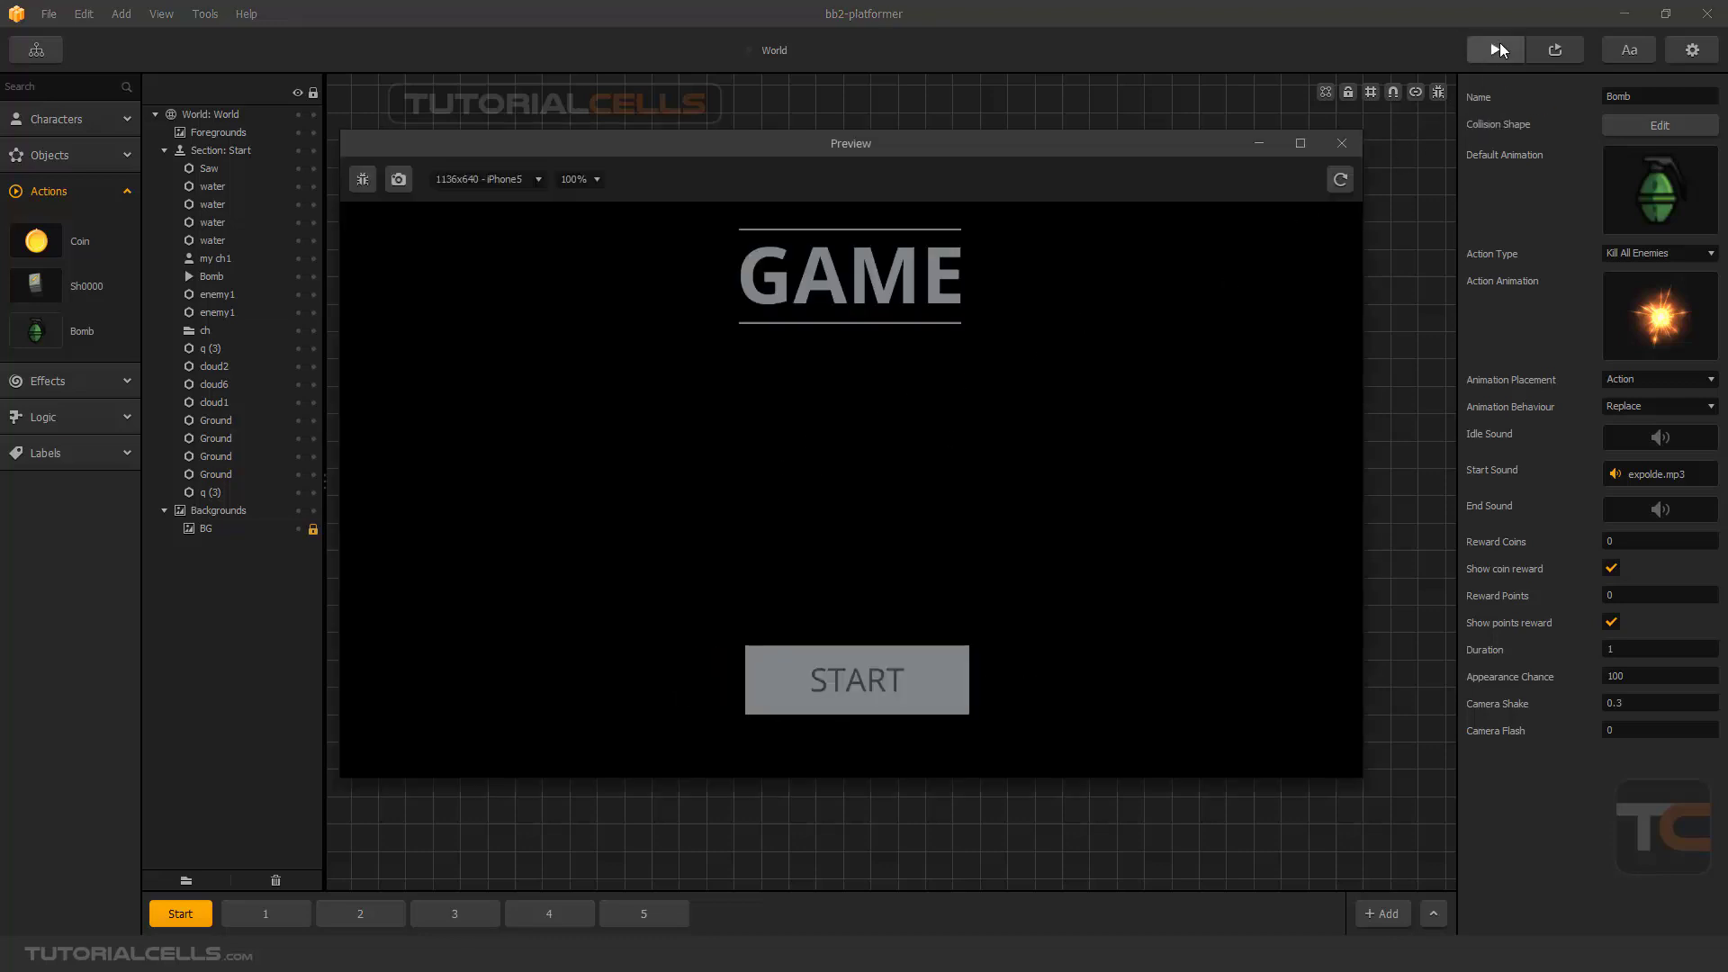
click(839, 691)
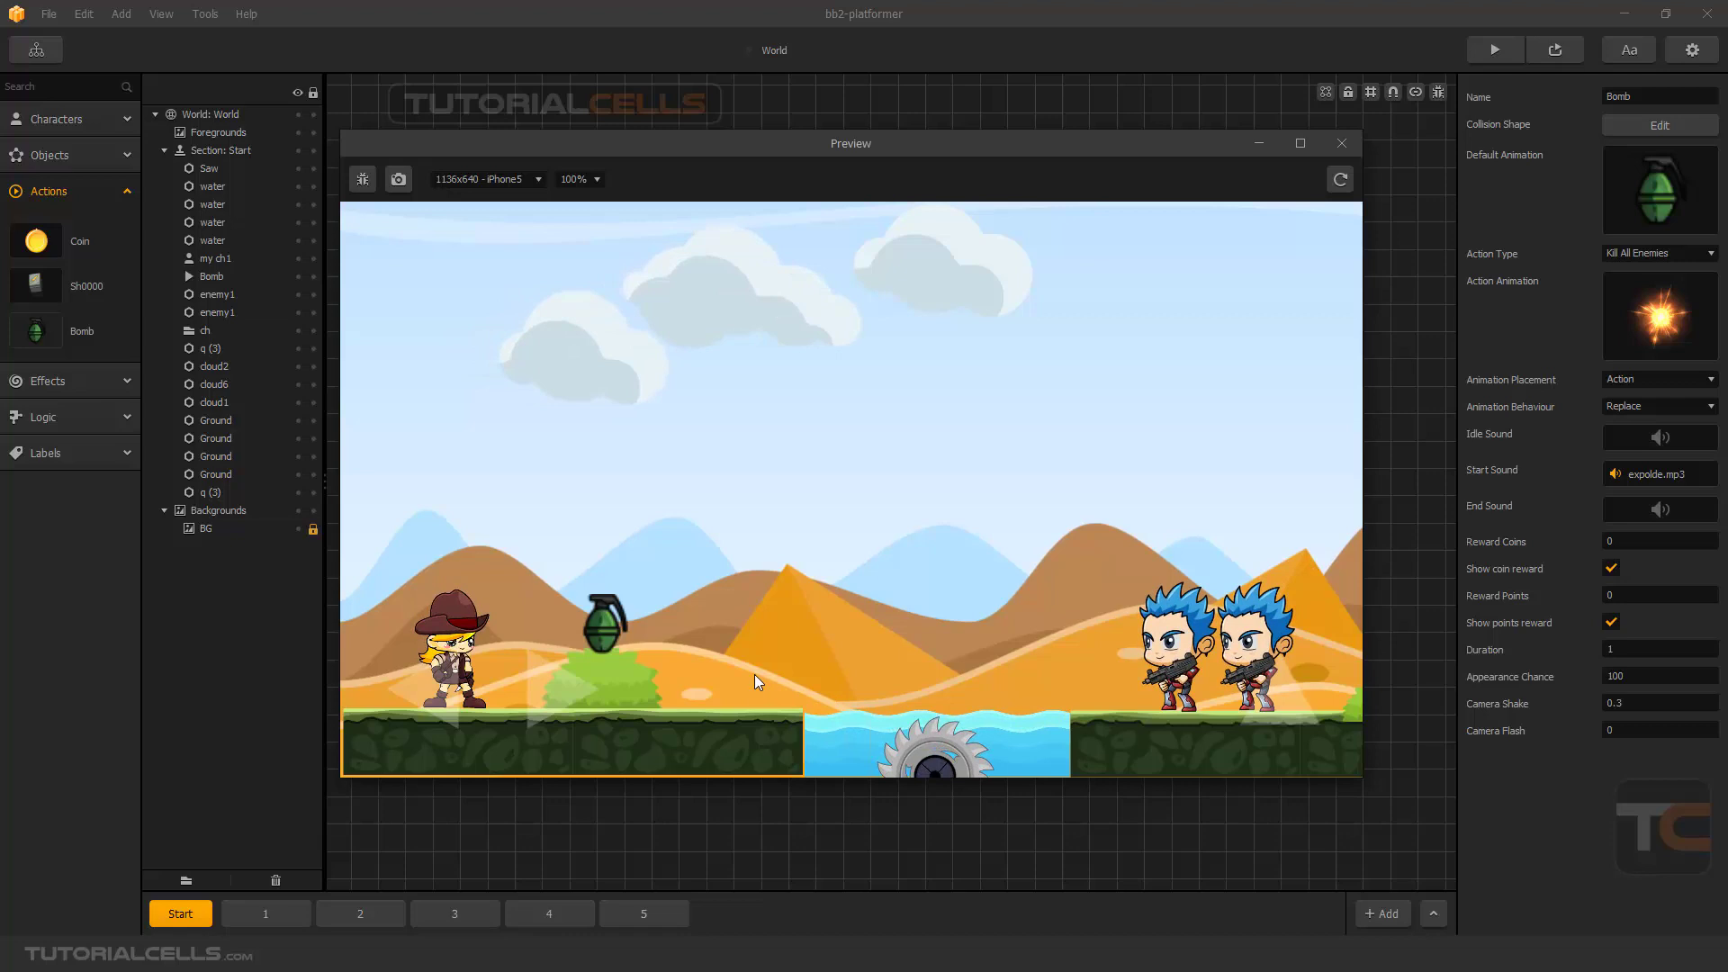
key(Right)
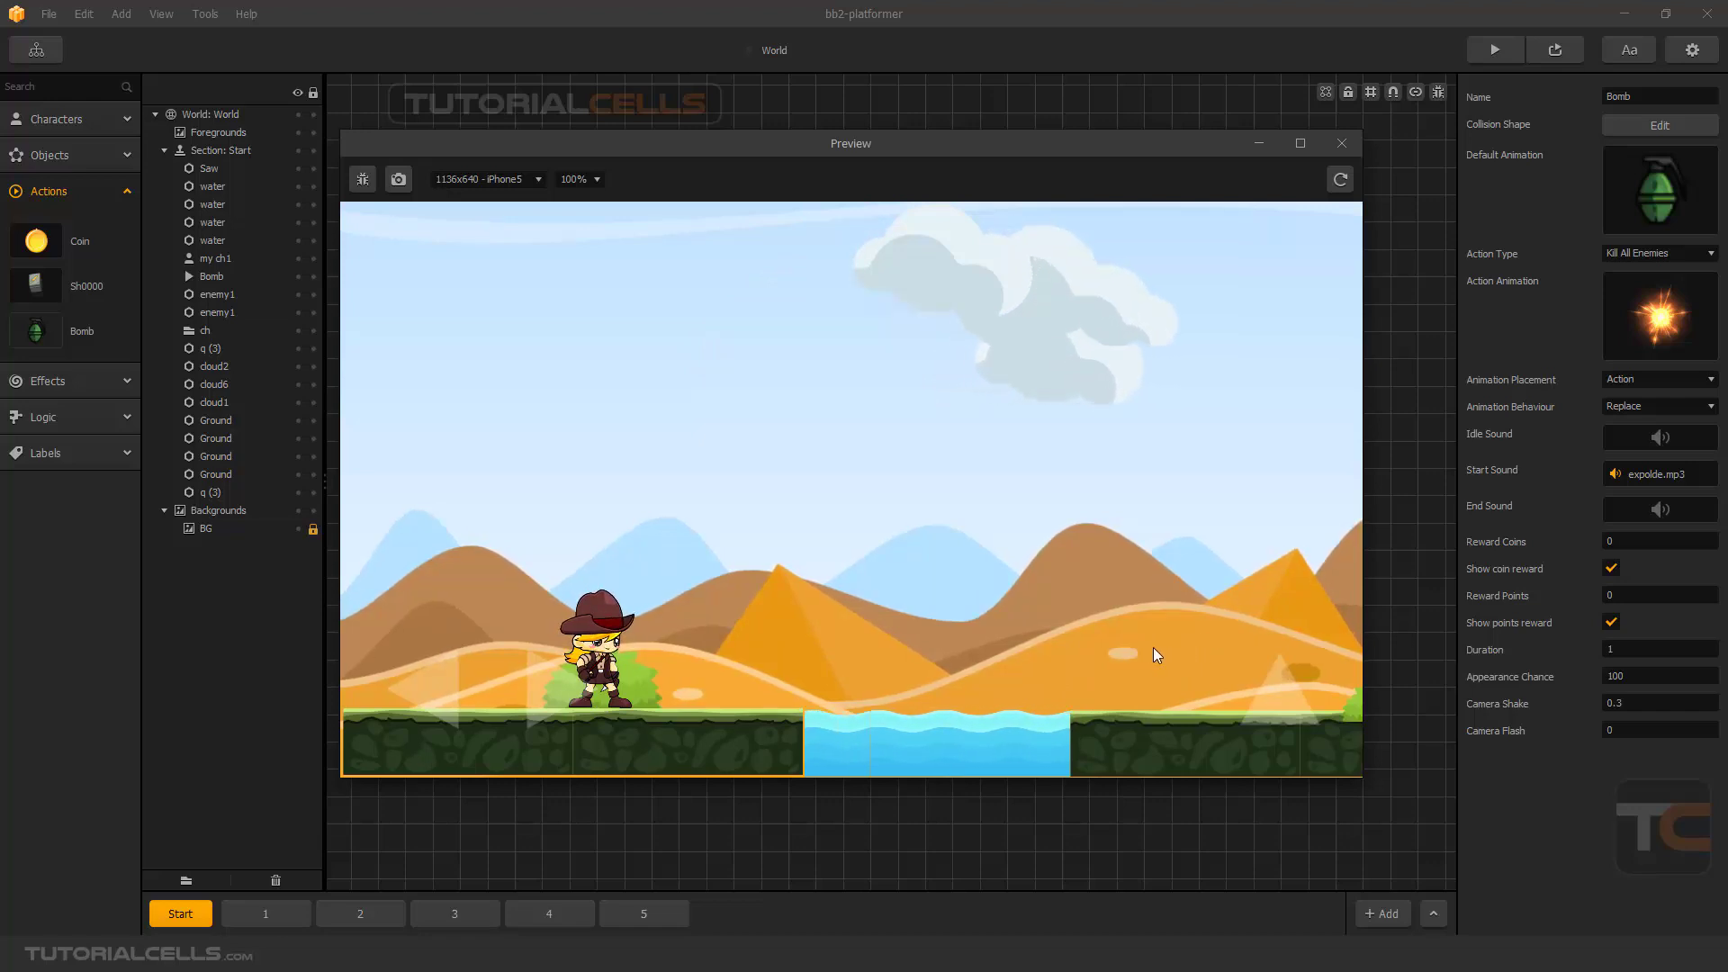
key(Right)
key(Up)
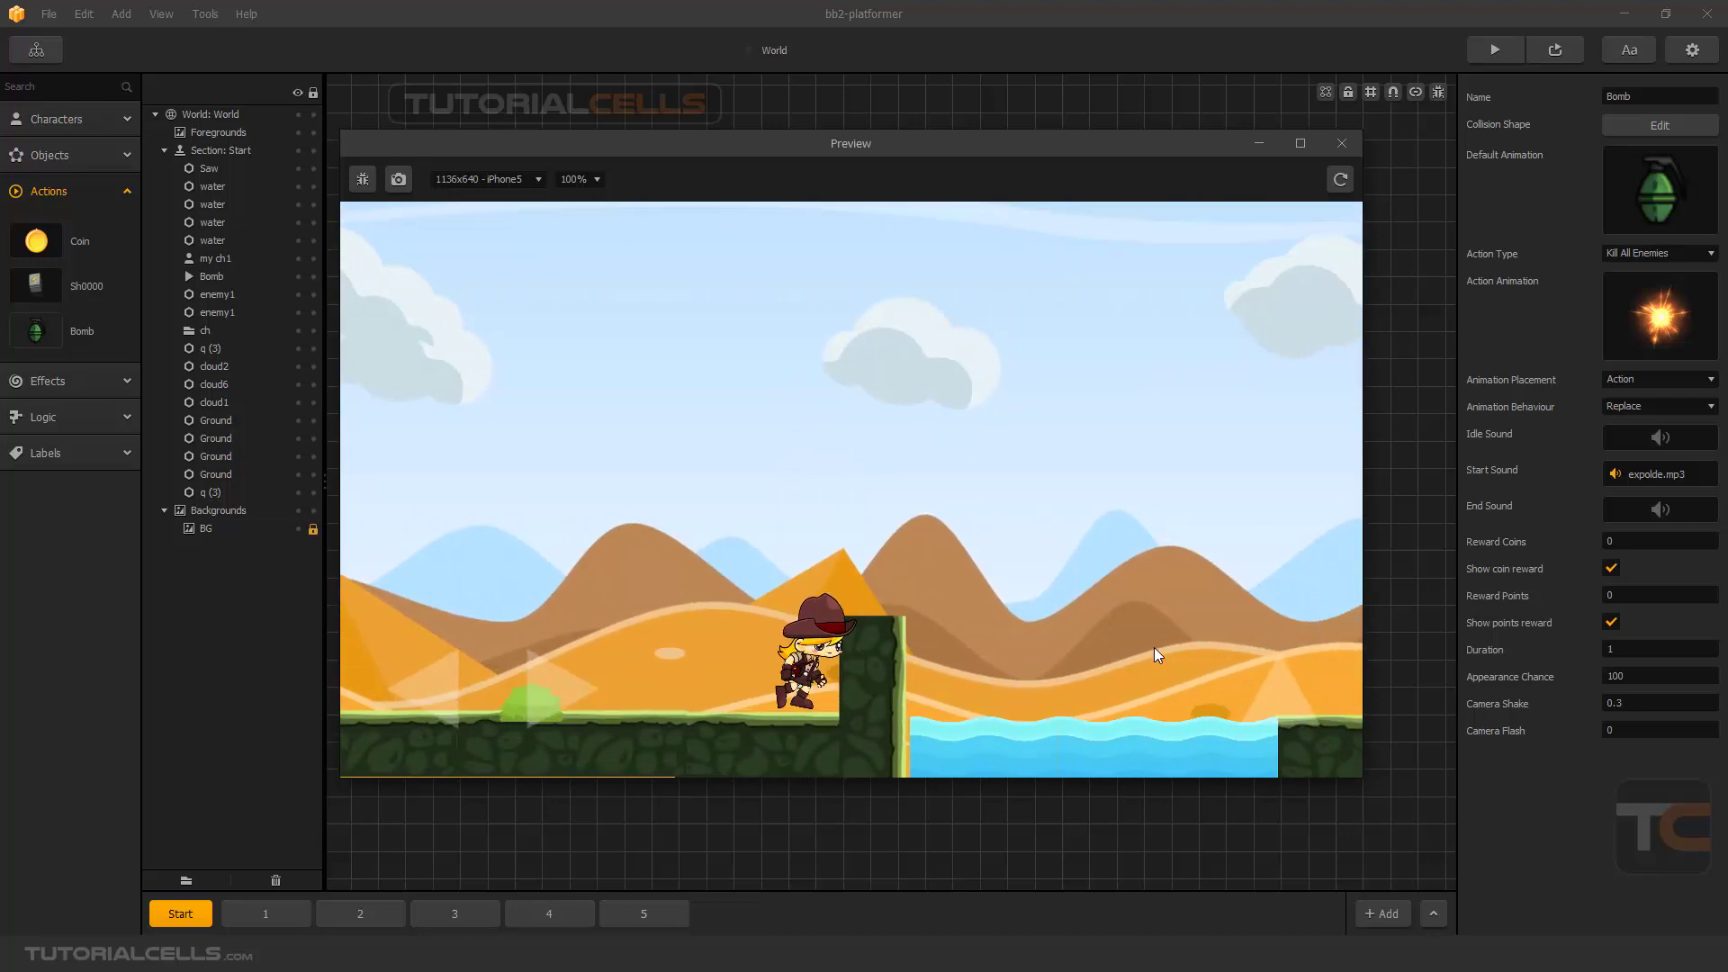
key(Up)
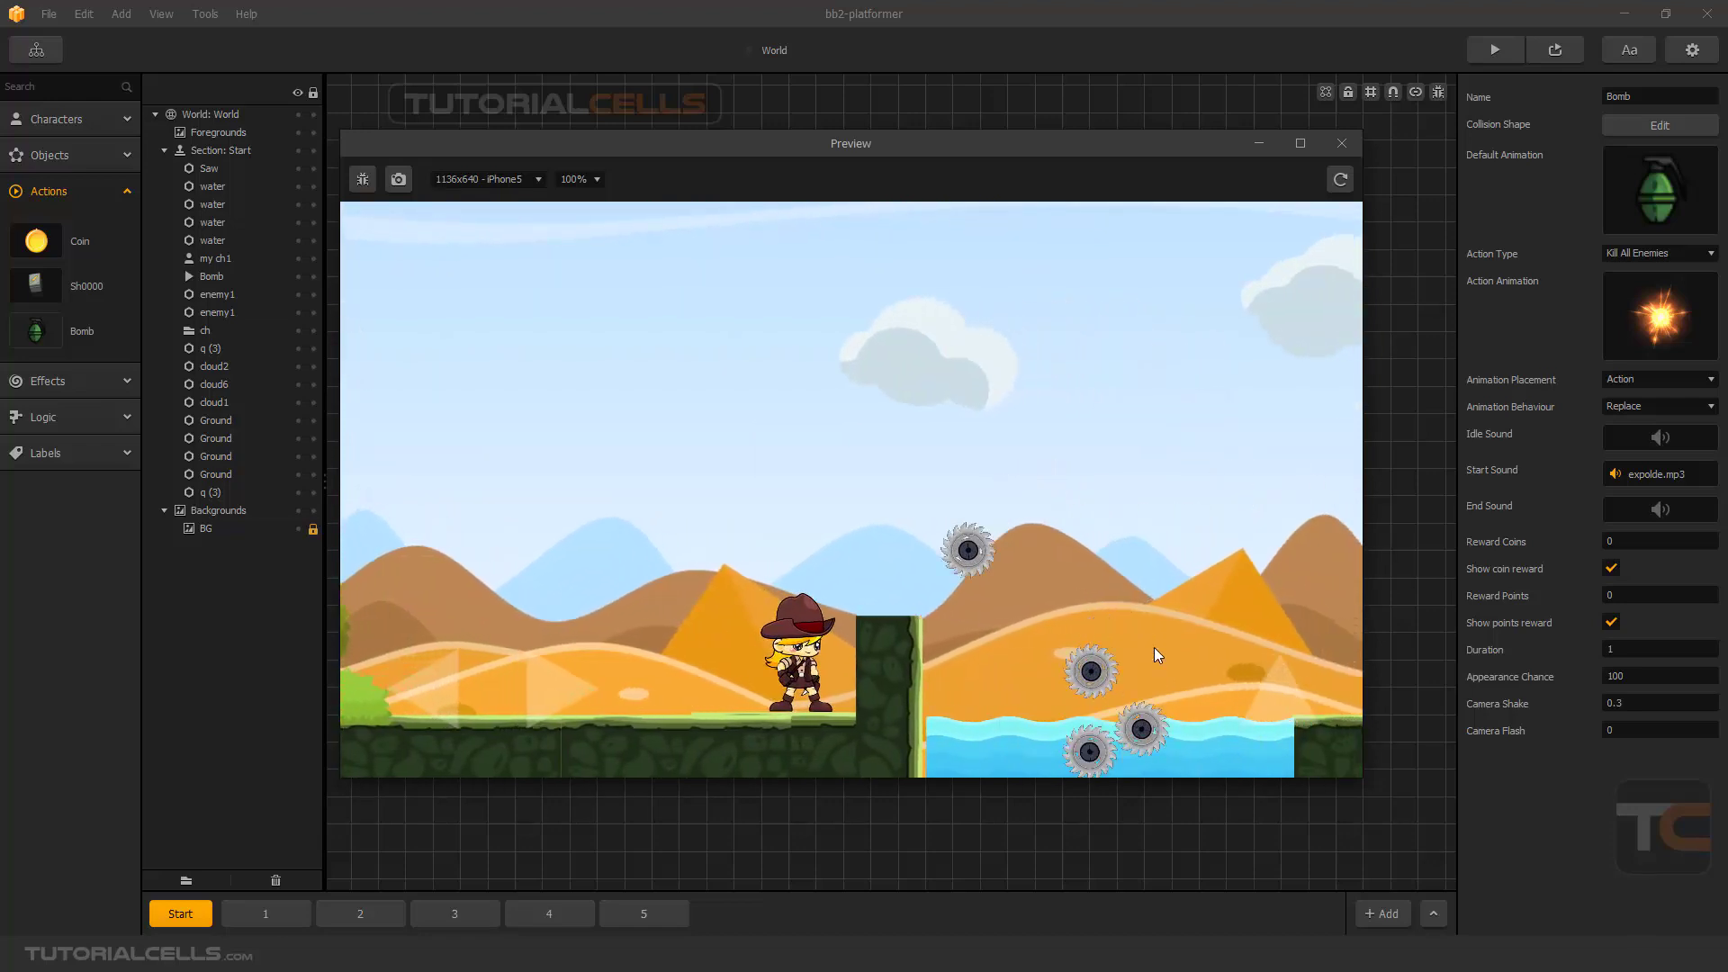
key(Up)
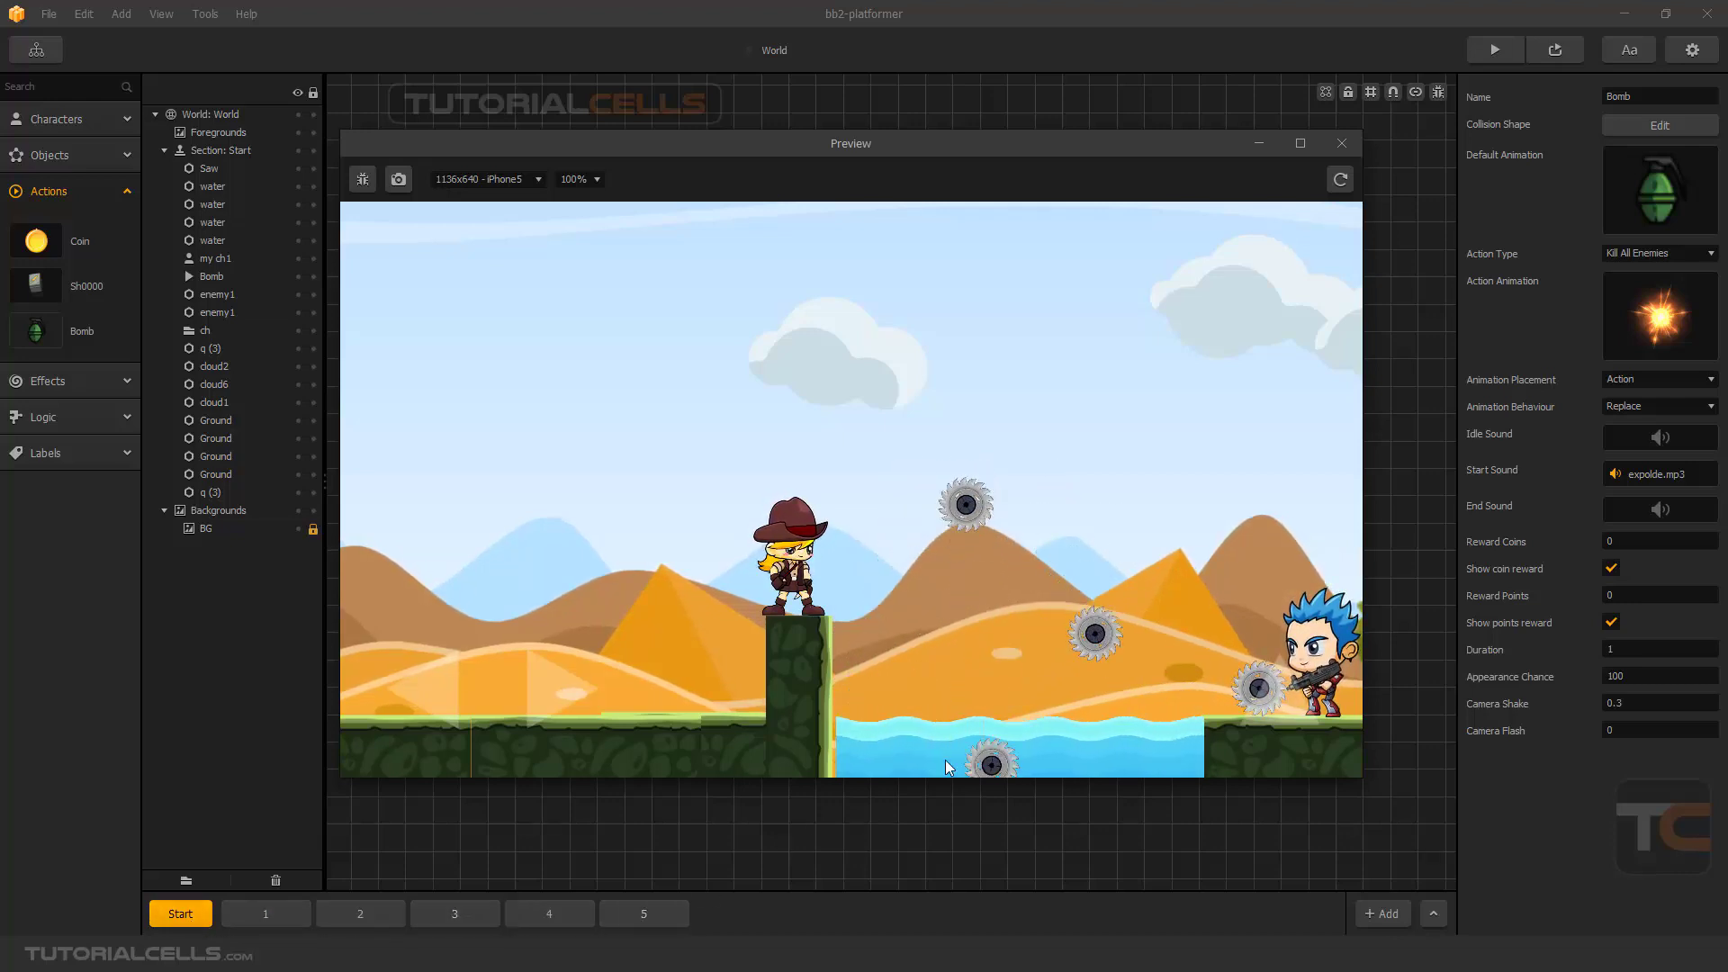
click(1341, 143)
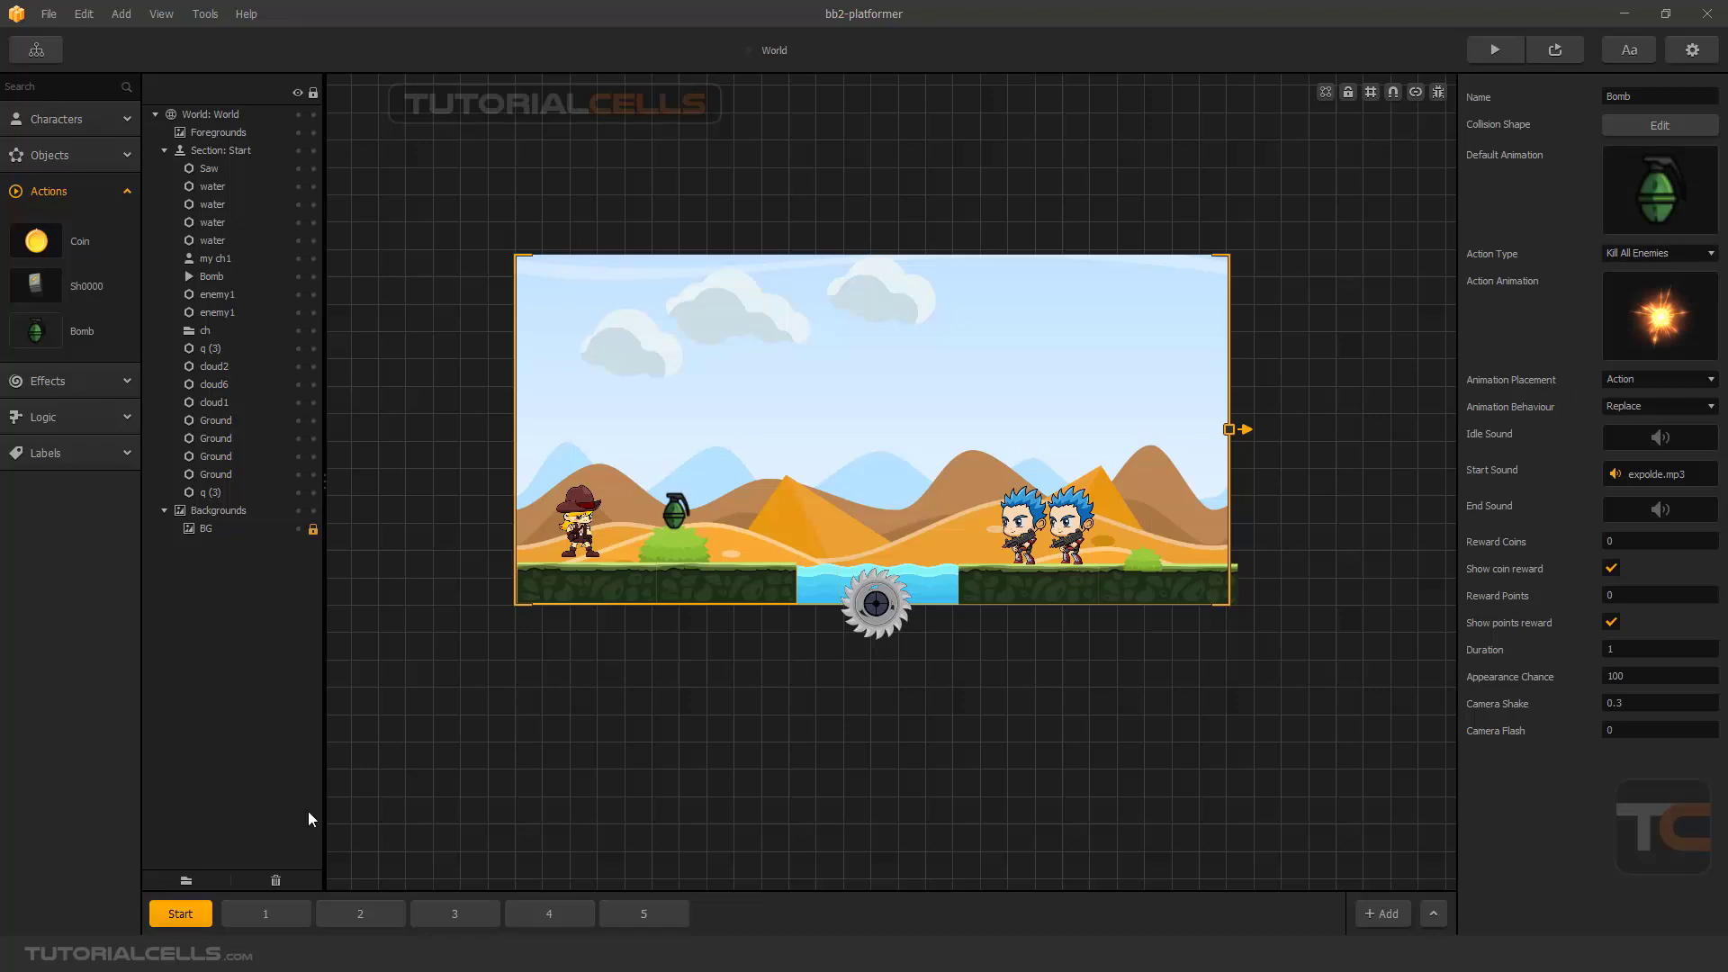
Step: Step through sections 1 to 4, ending on Section 5 with the plane, coin and crate
click(266, 913)
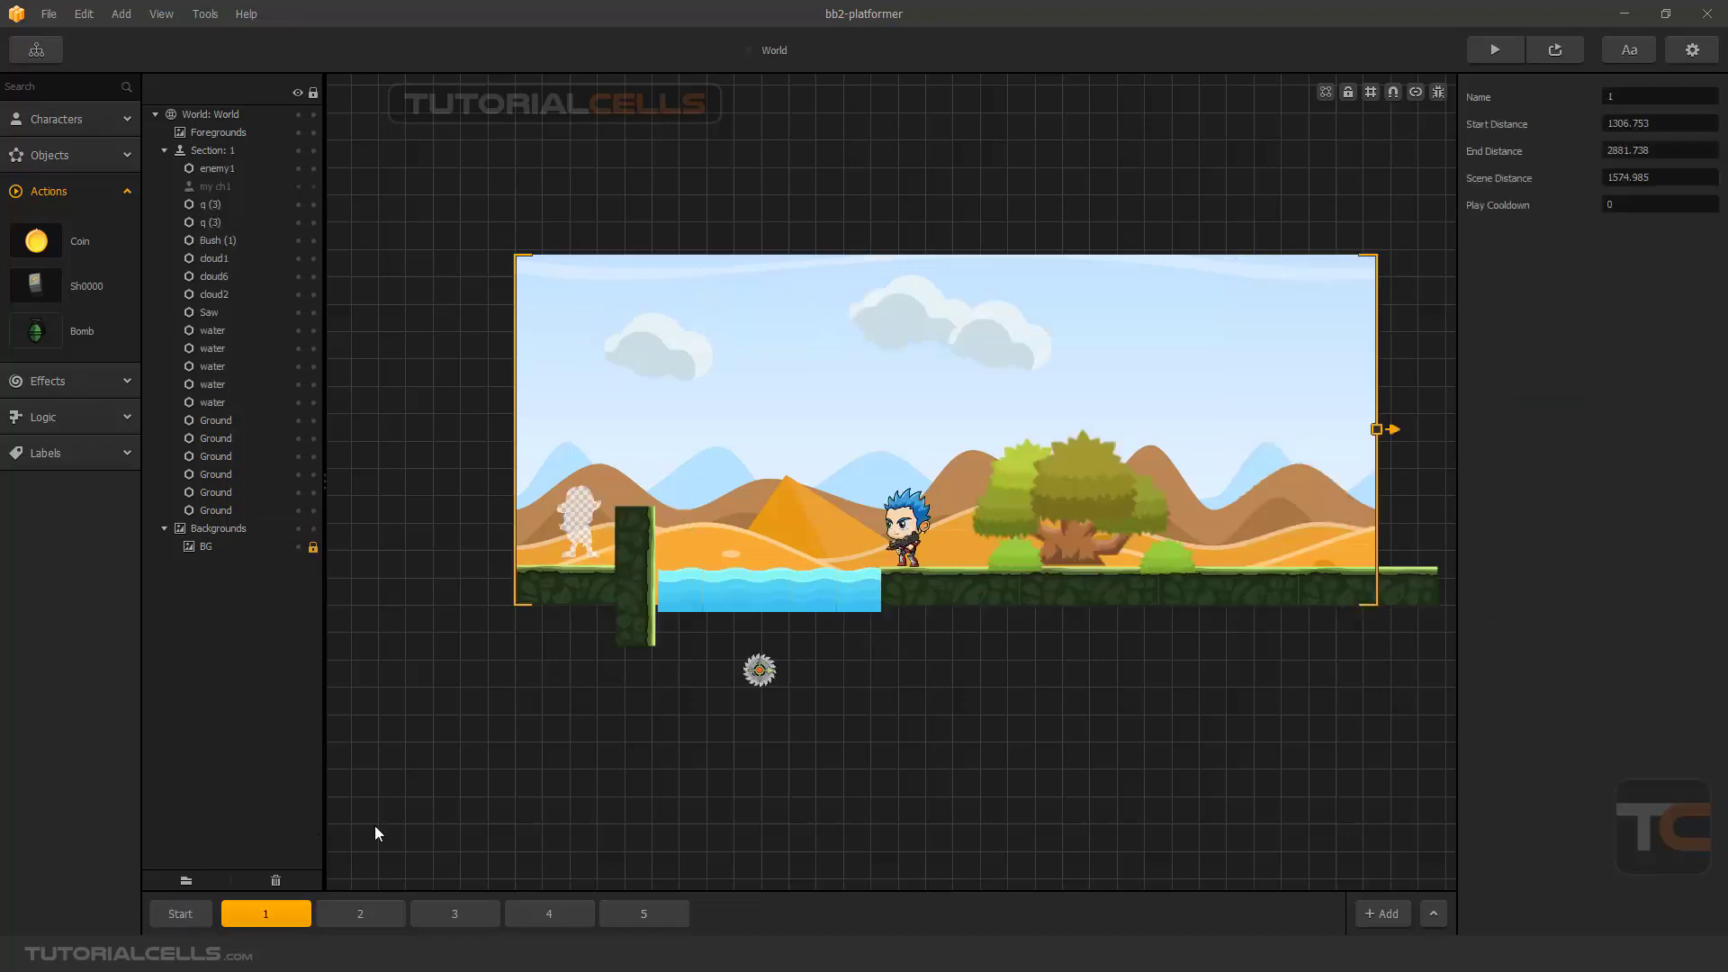
click(356, 915)
click(437, 915)
click(551, 911)
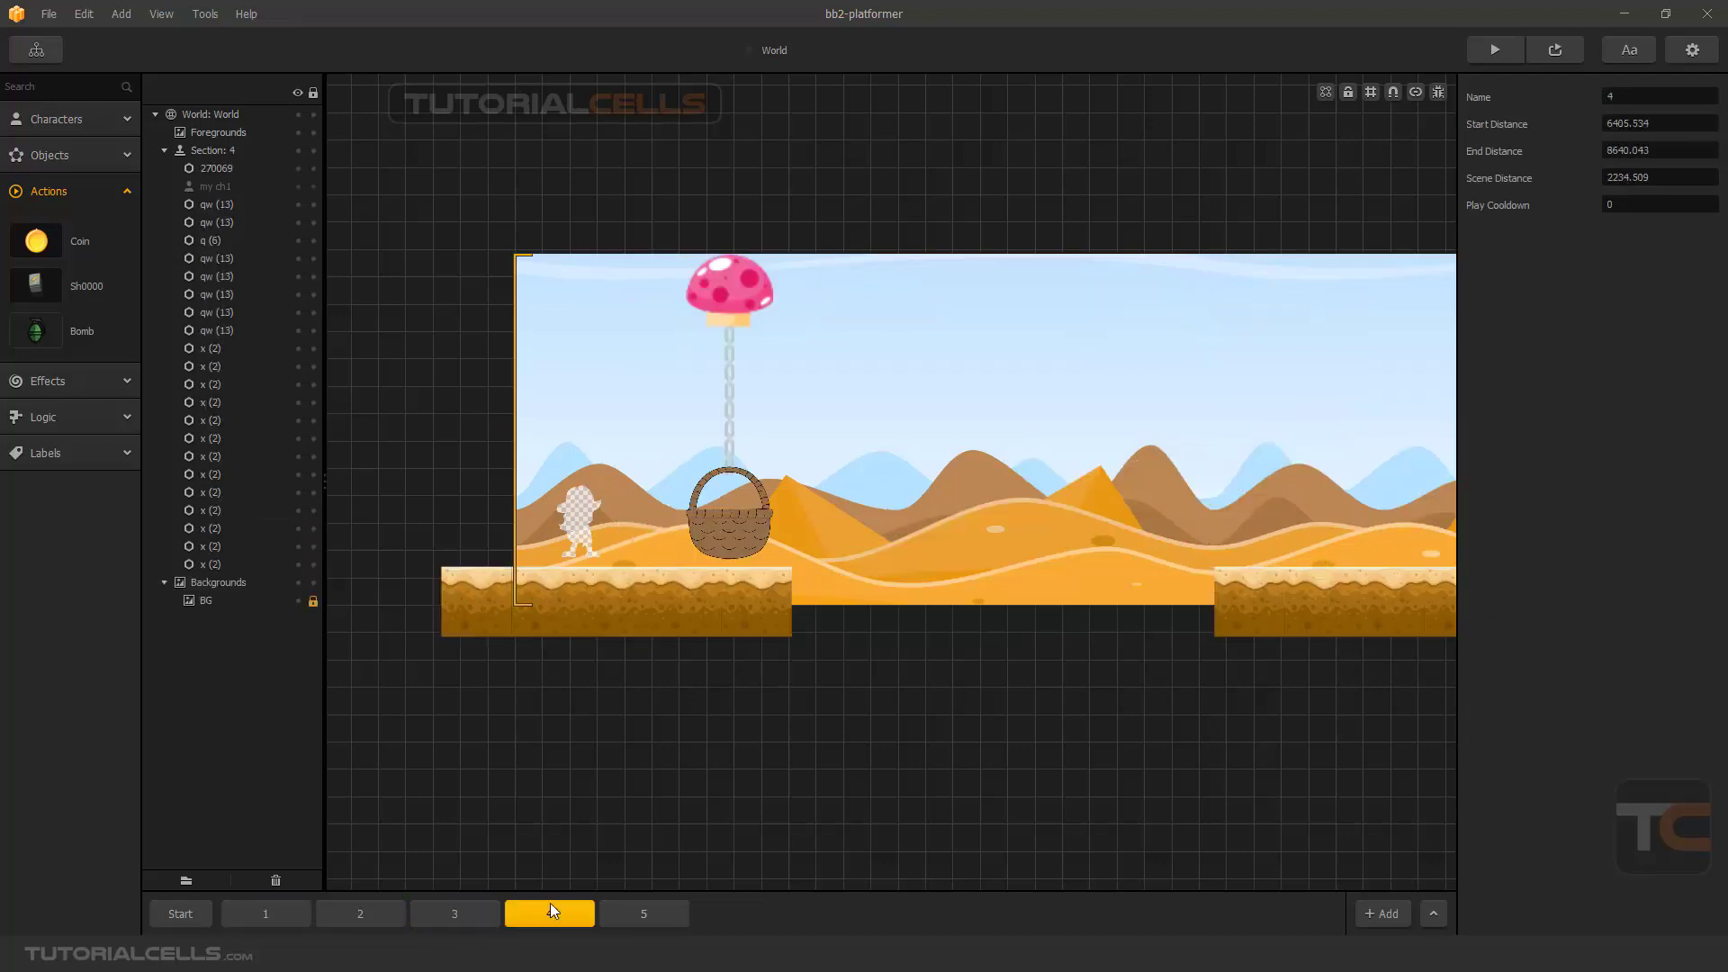
click(461, 912)
click(356, 923)
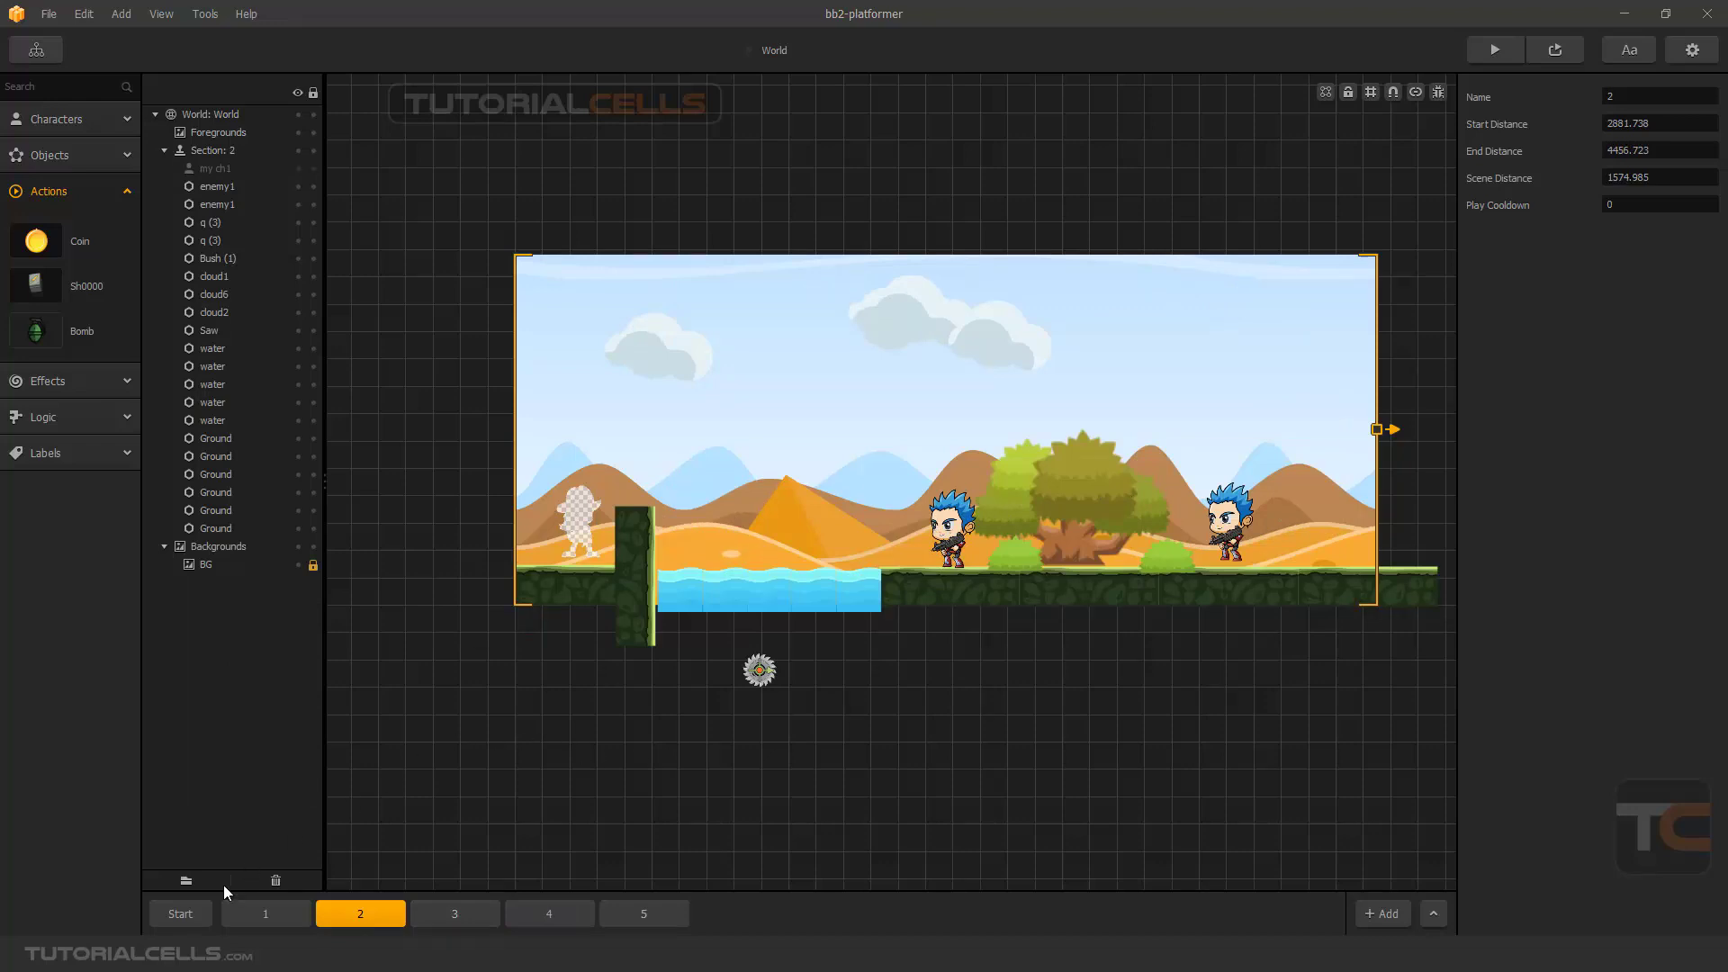
click(450, 915)
click(544, 912)
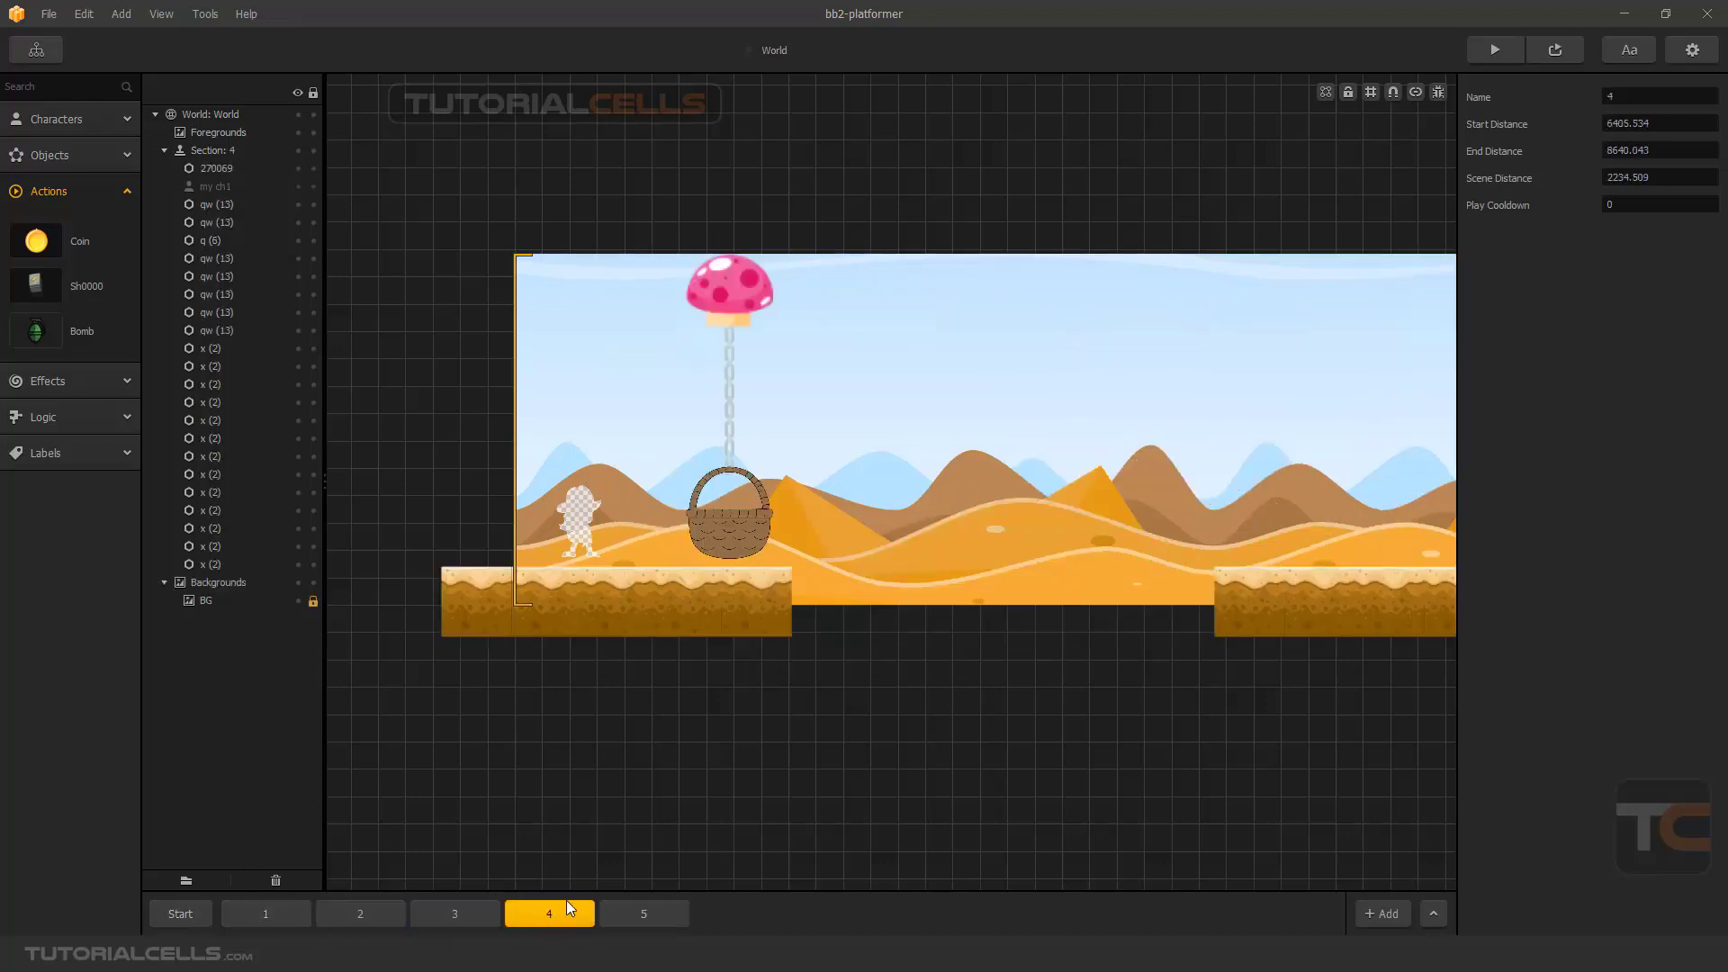
click(621, 909)
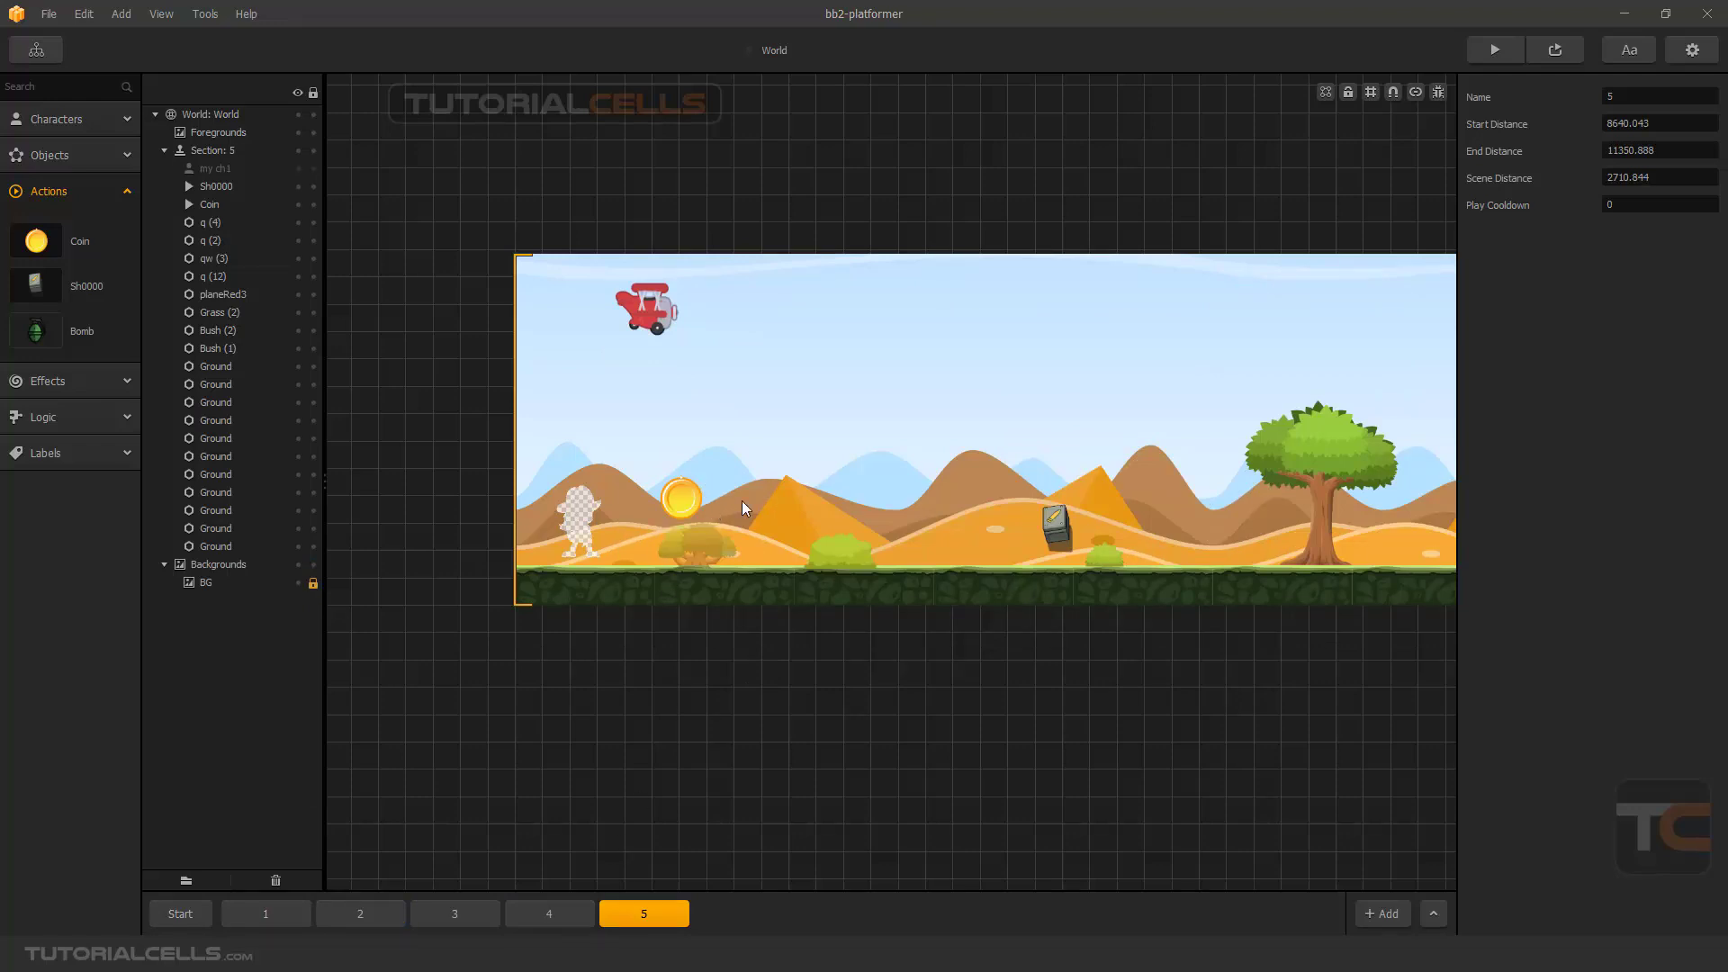